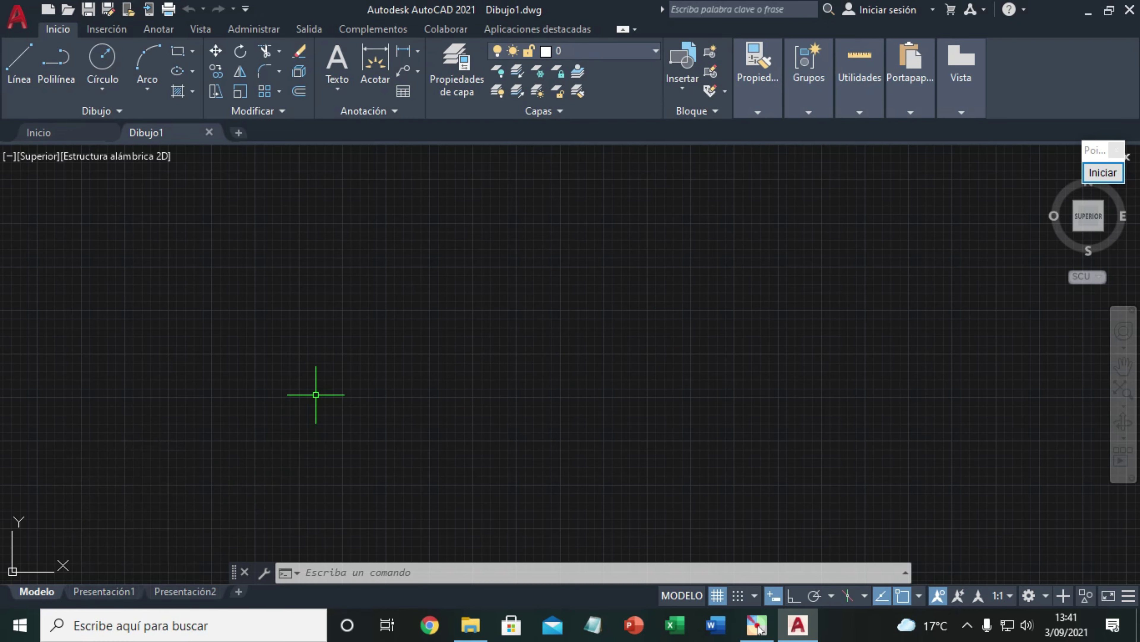
Leave model space and show the Presentación1 layout sheet
click(92, 559)
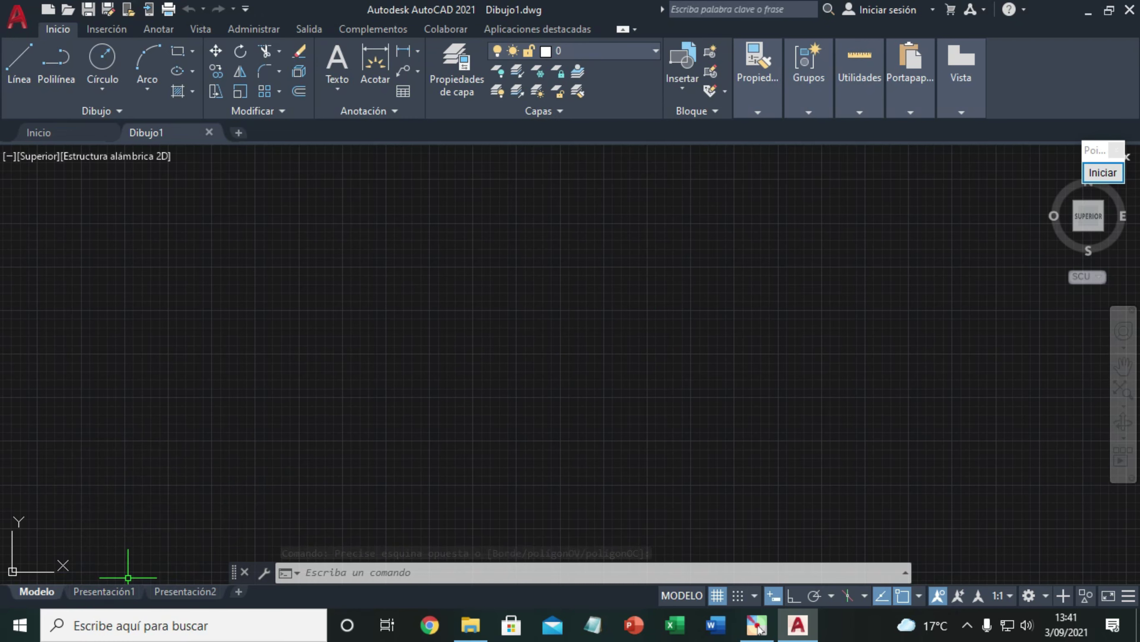
click(116, 592)
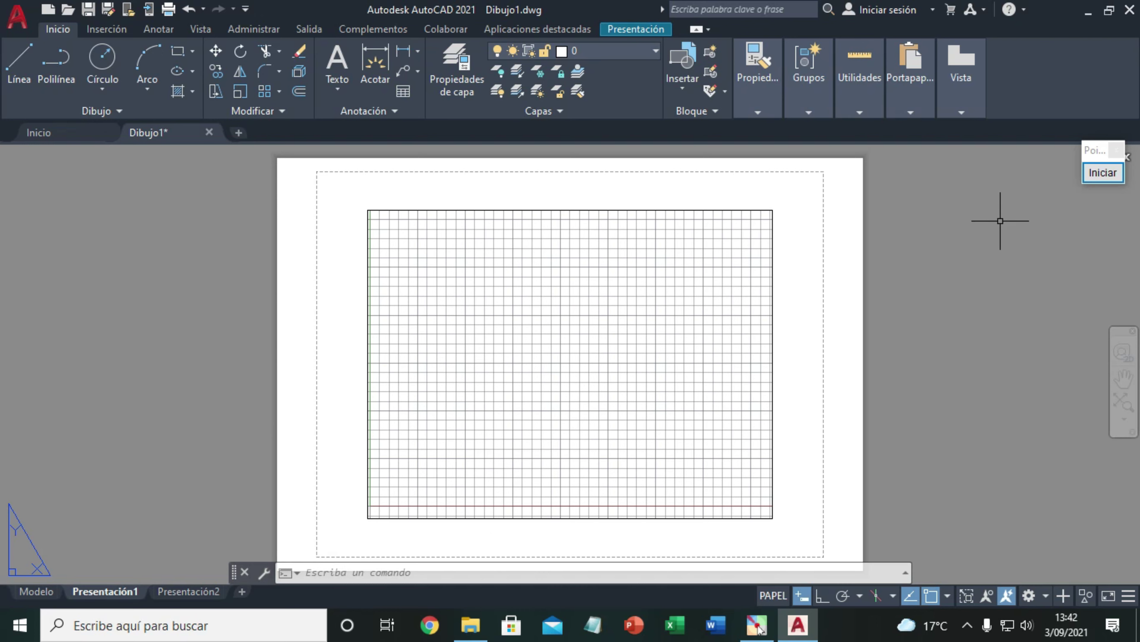
click(1103, 173)
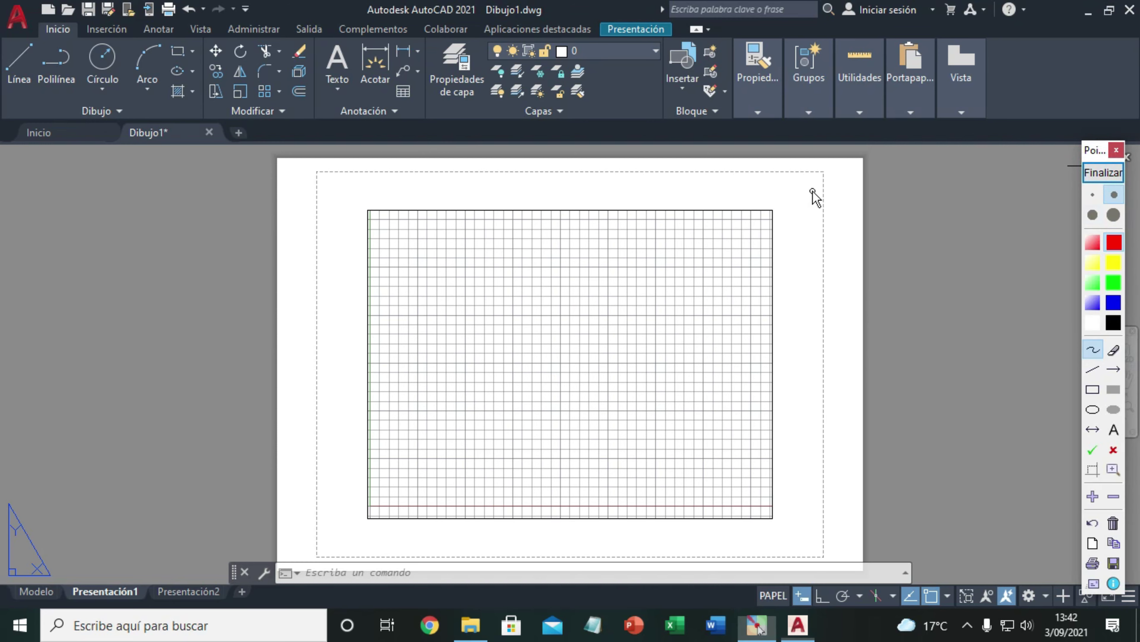
mouse_move(793, 195)
mouse_down()
mouse_move(823, 190)
mouse_move(862, 230)
mouse_up()
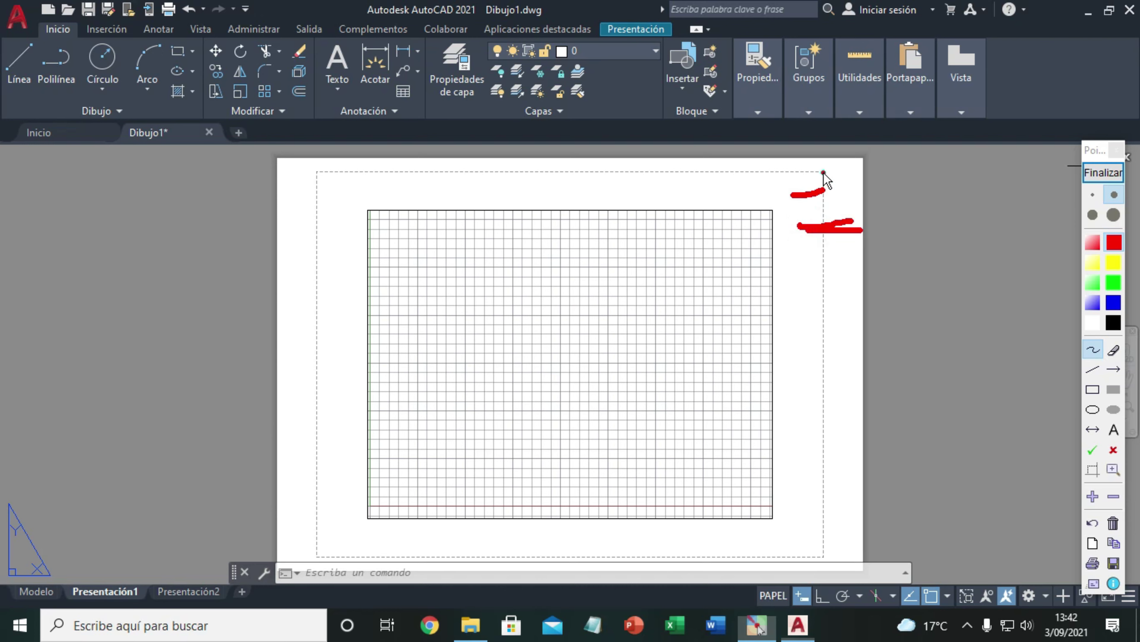
drag(823, 173, 825, 437)
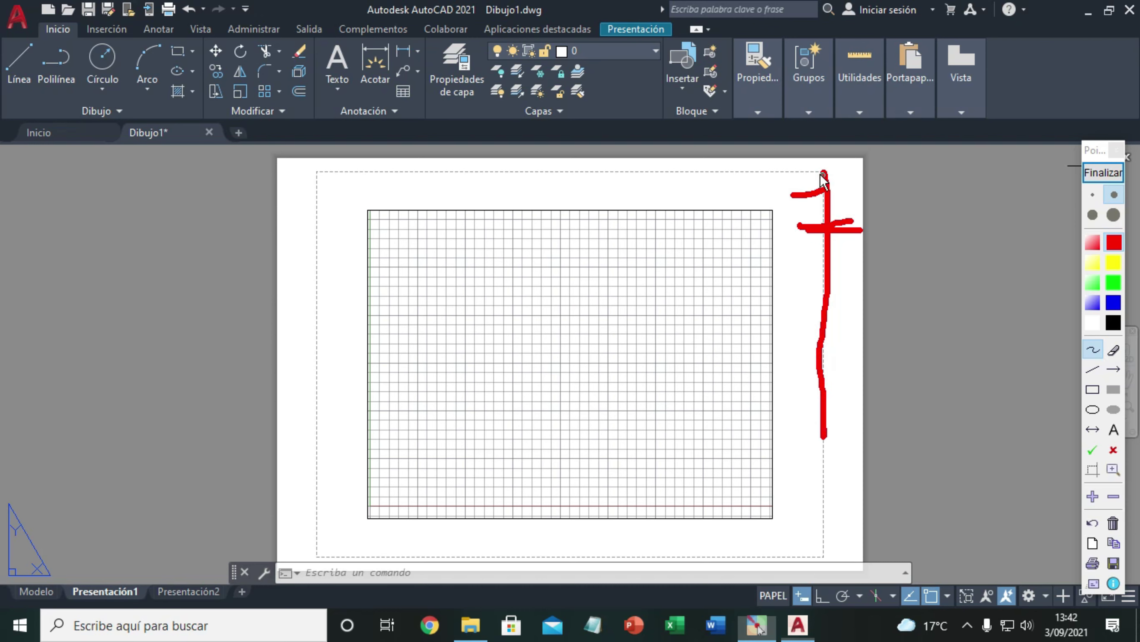
drag(823, 174, 700, 174)
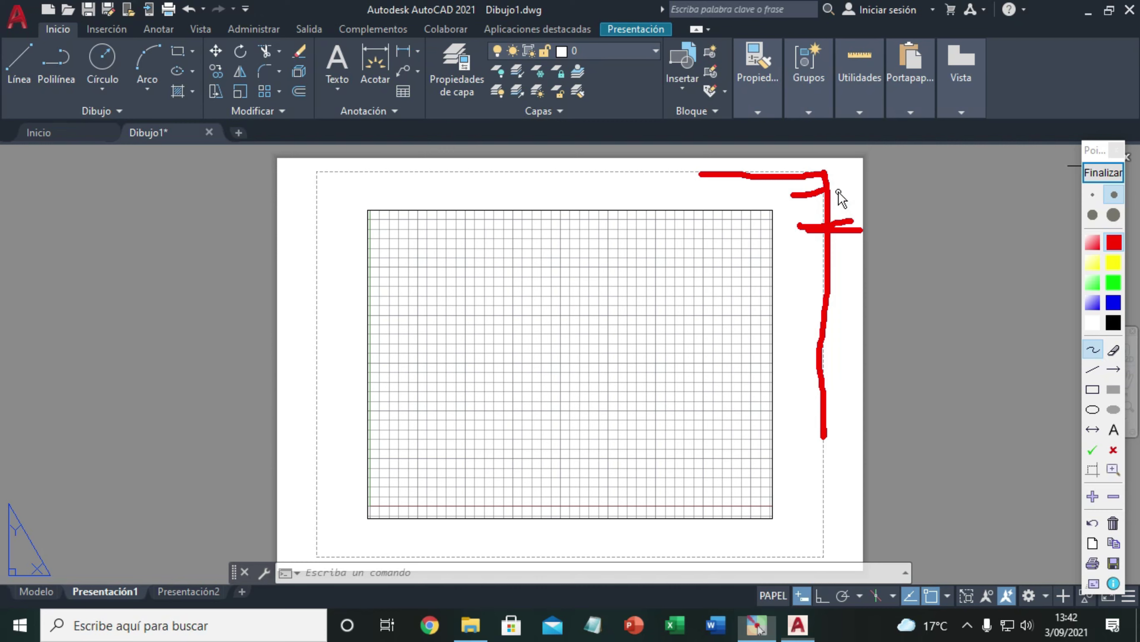
drag(838, 192, 880, 191)
drag(847, 297, 857, 297)
drag(839, 522, 883, 522)
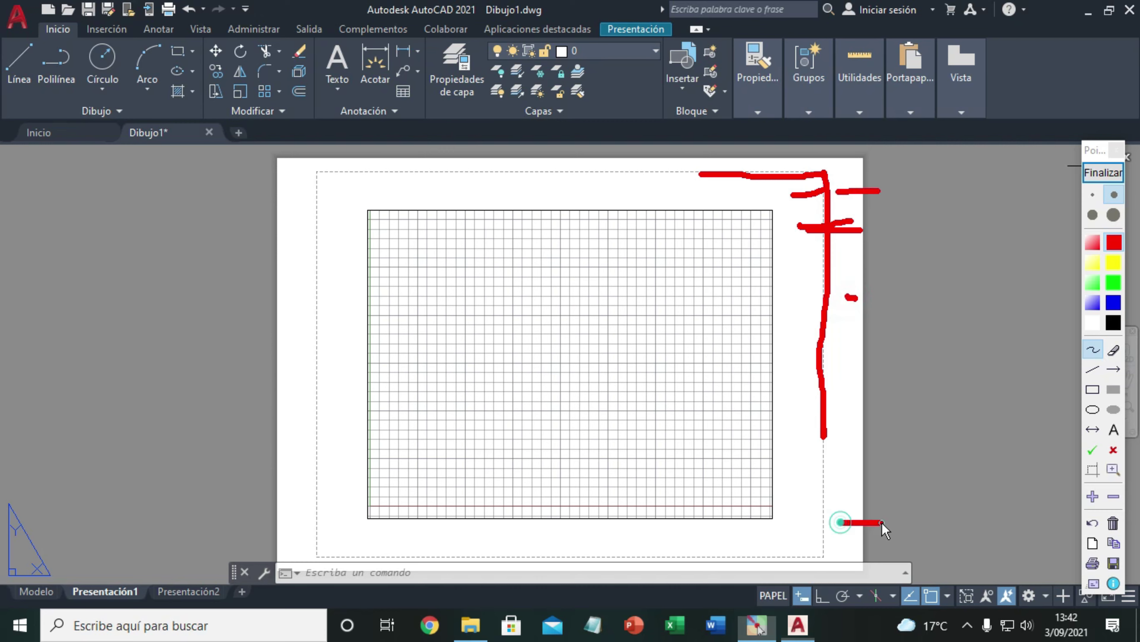
drag(307, 357, 286, 357)
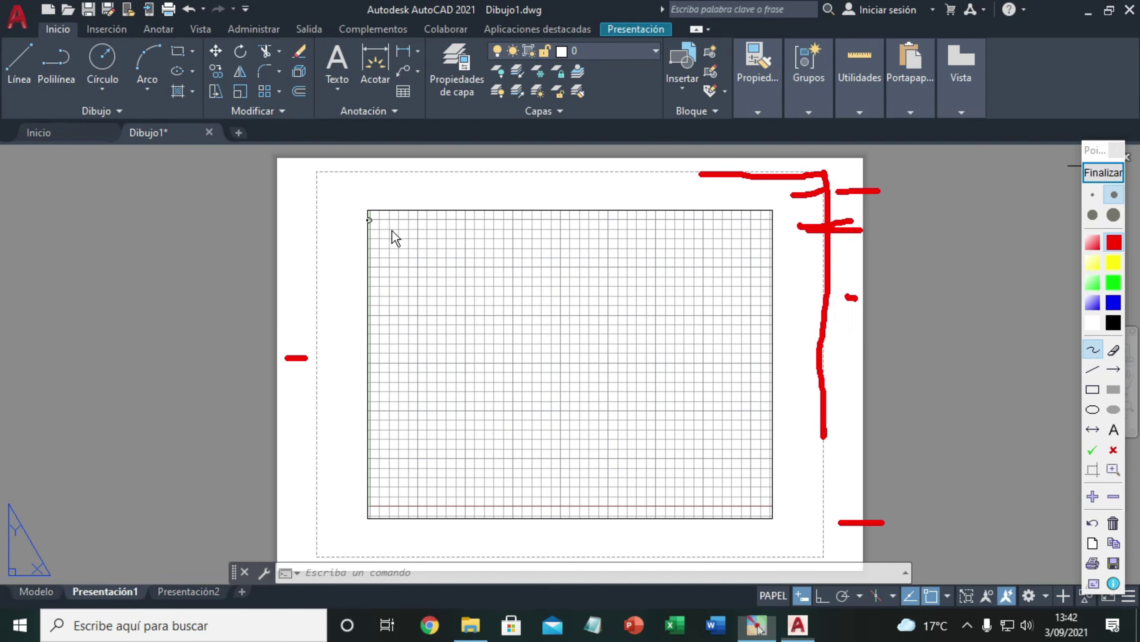
click(1105, 173)
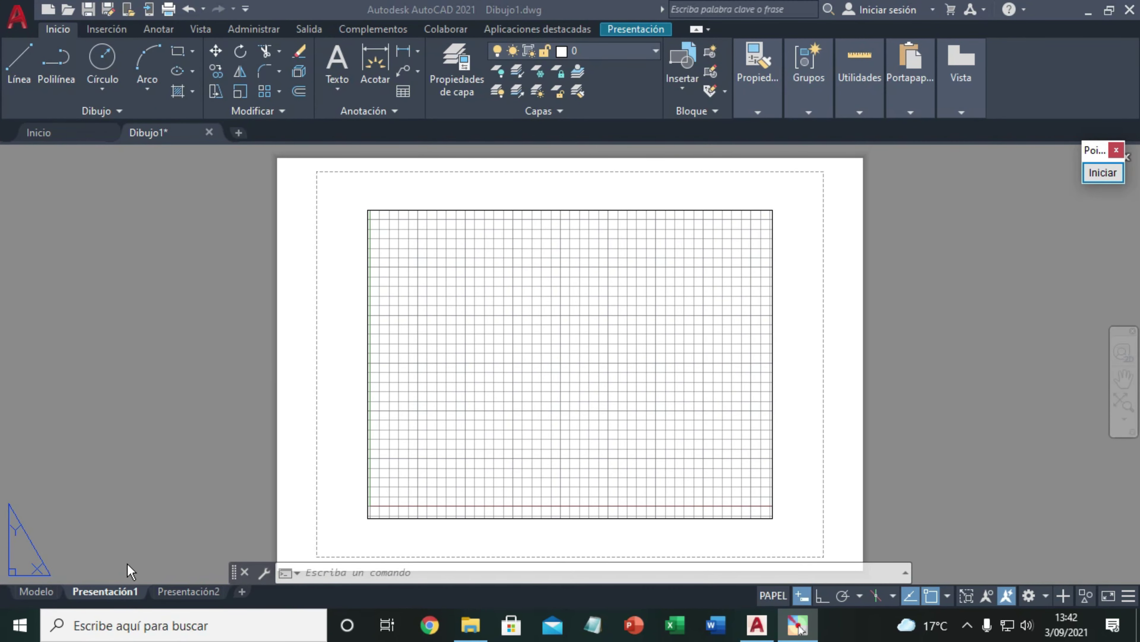
Open the Presentación1 page setup for editing through the Page Setup Manager
right_click(111, 594)
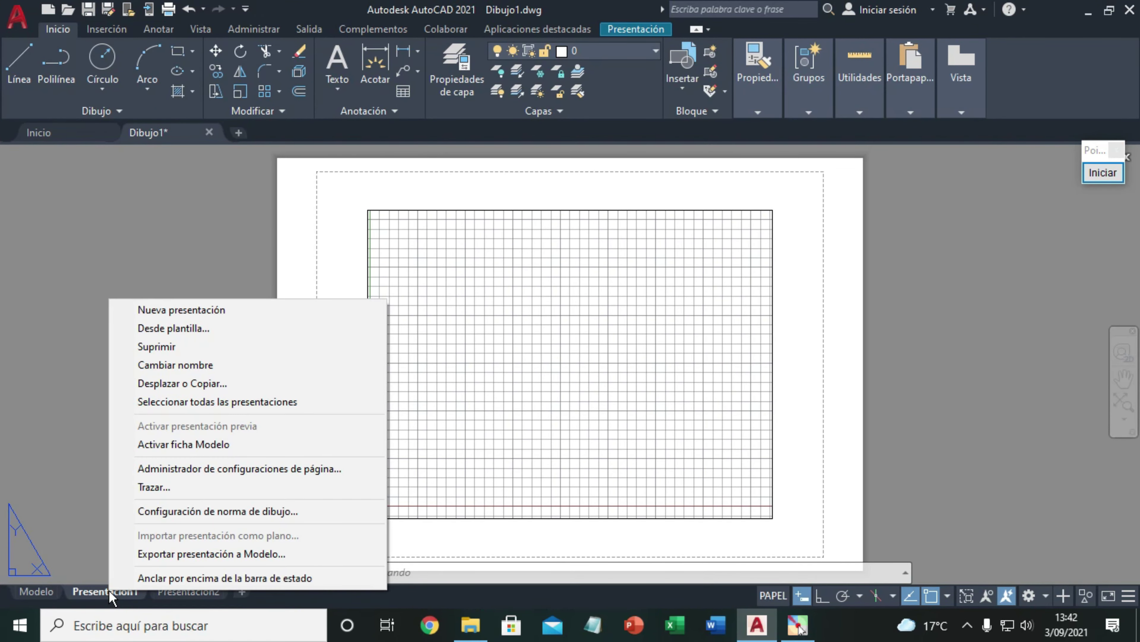
click(160, 469)
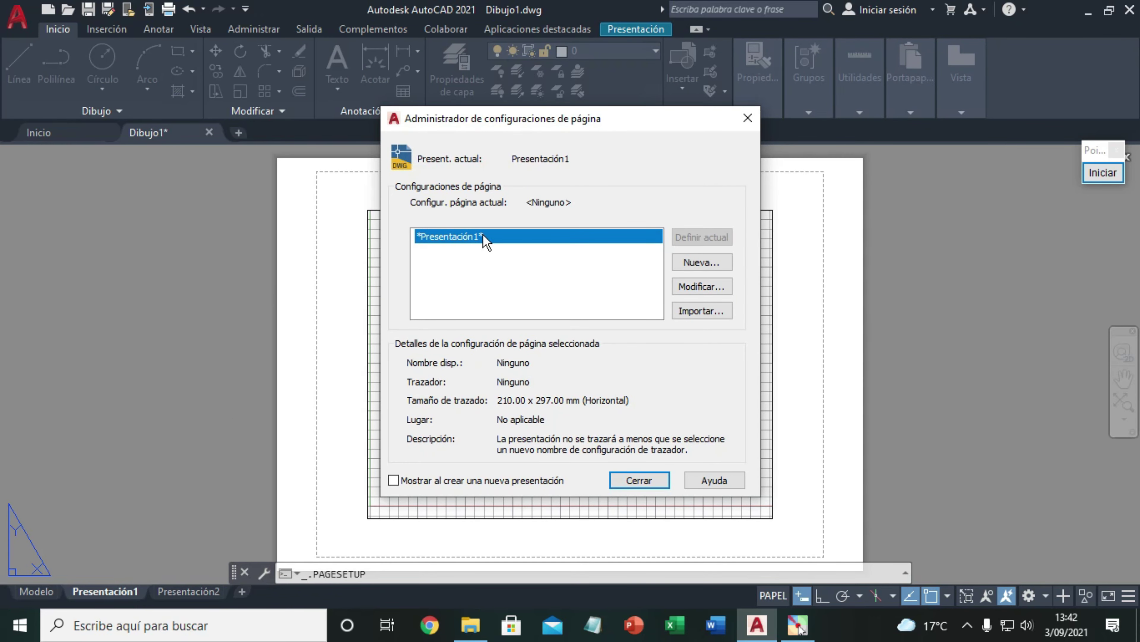
click(702, 288)
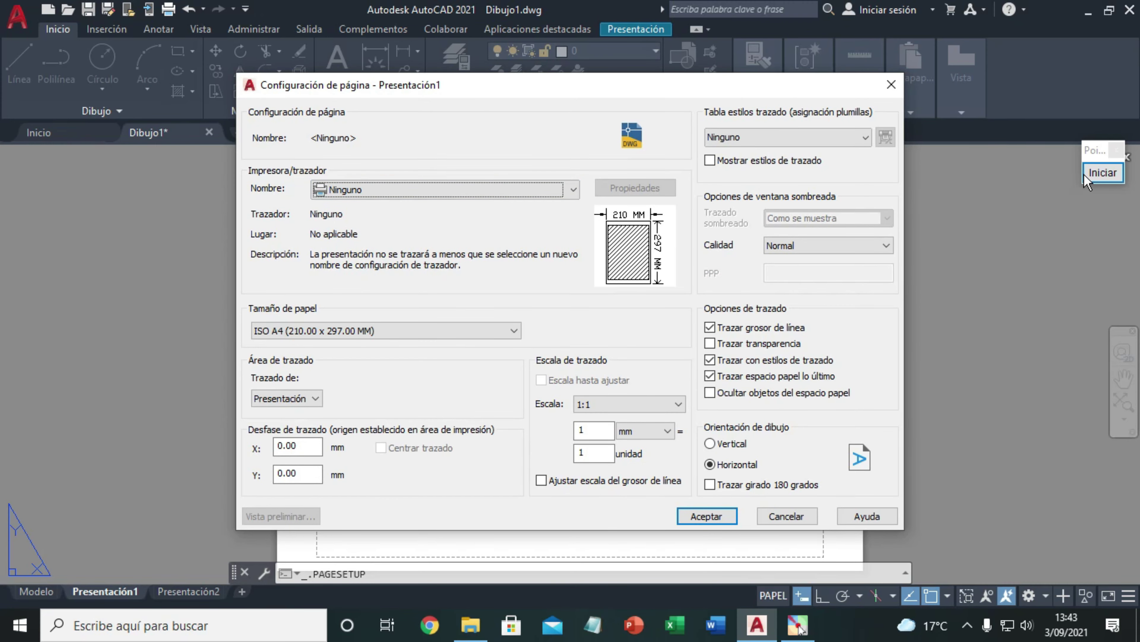
Mark up the printer, paper size and orientation settings, then list the available plotters
click(1096, 175)
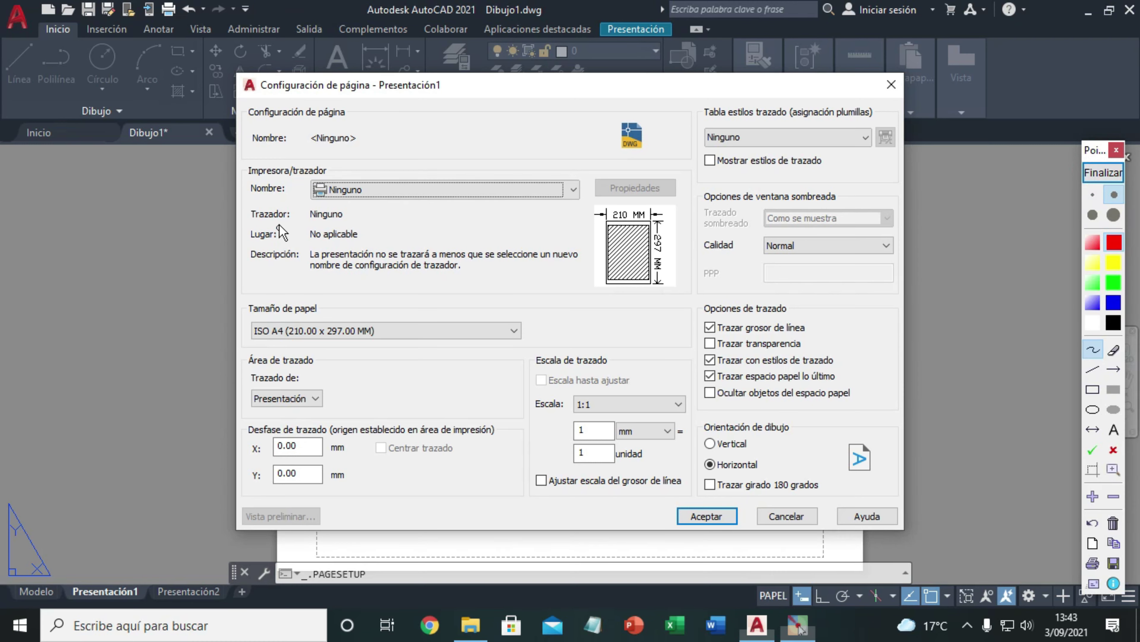
drag(194, 199, 295, 192)
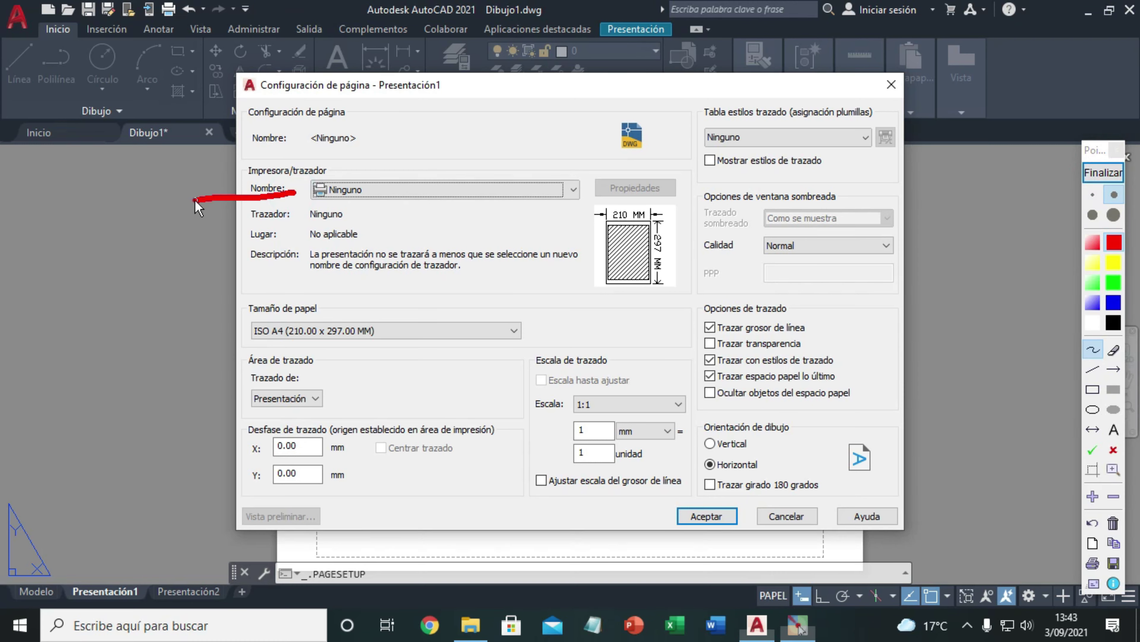
drag(240, 328, 164, 329)
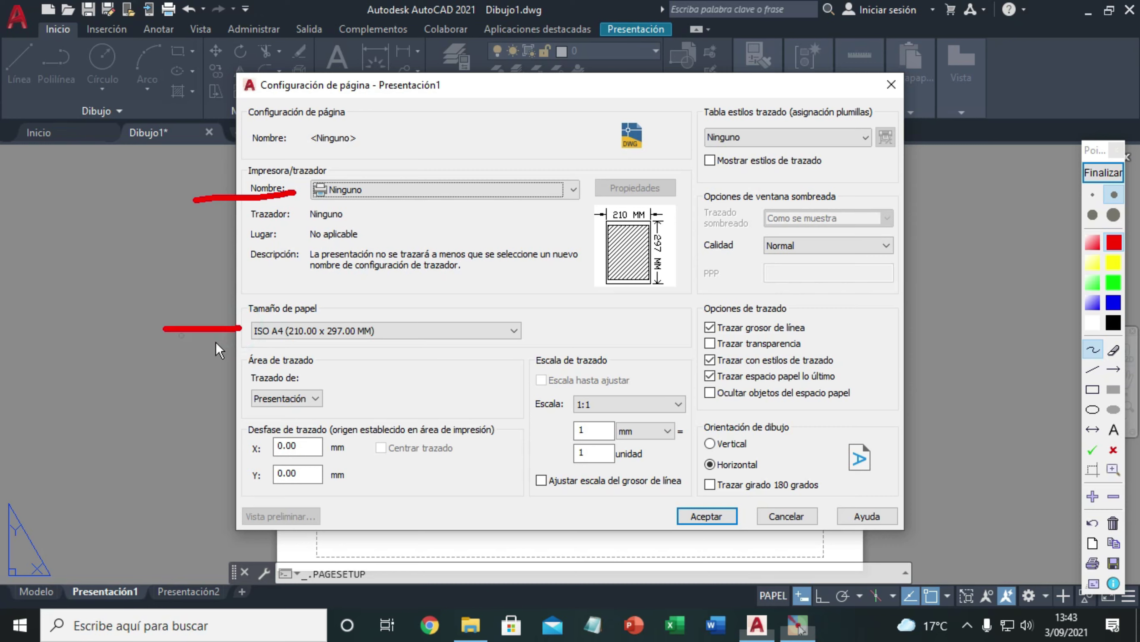
drag(804, 443, 936, 411)
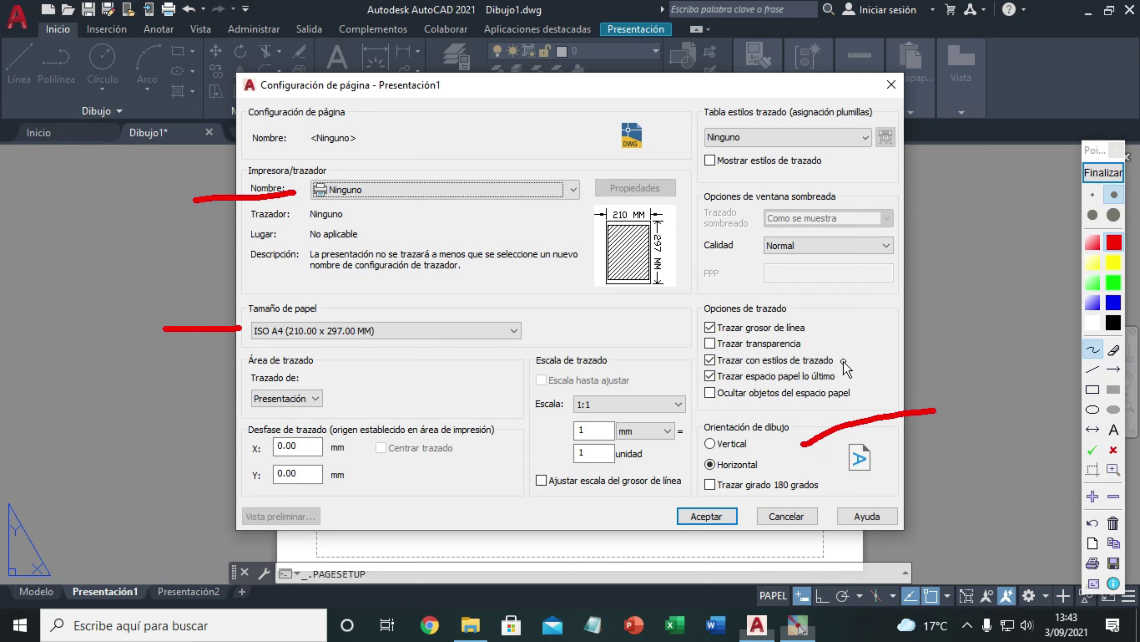
click(1091, 177)
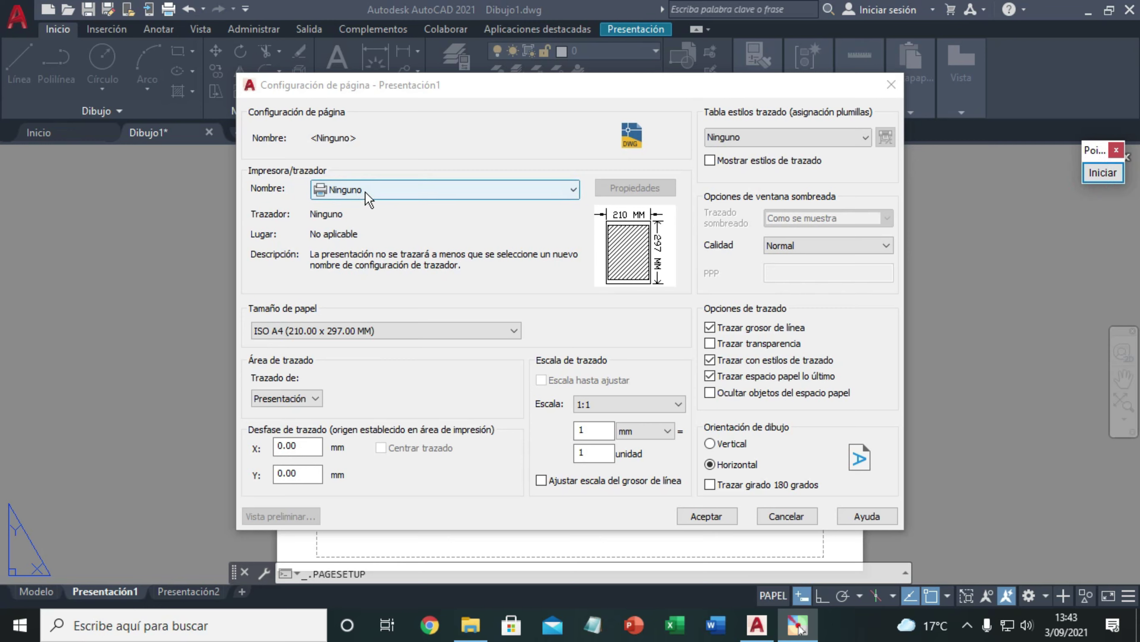
click(554, 189)
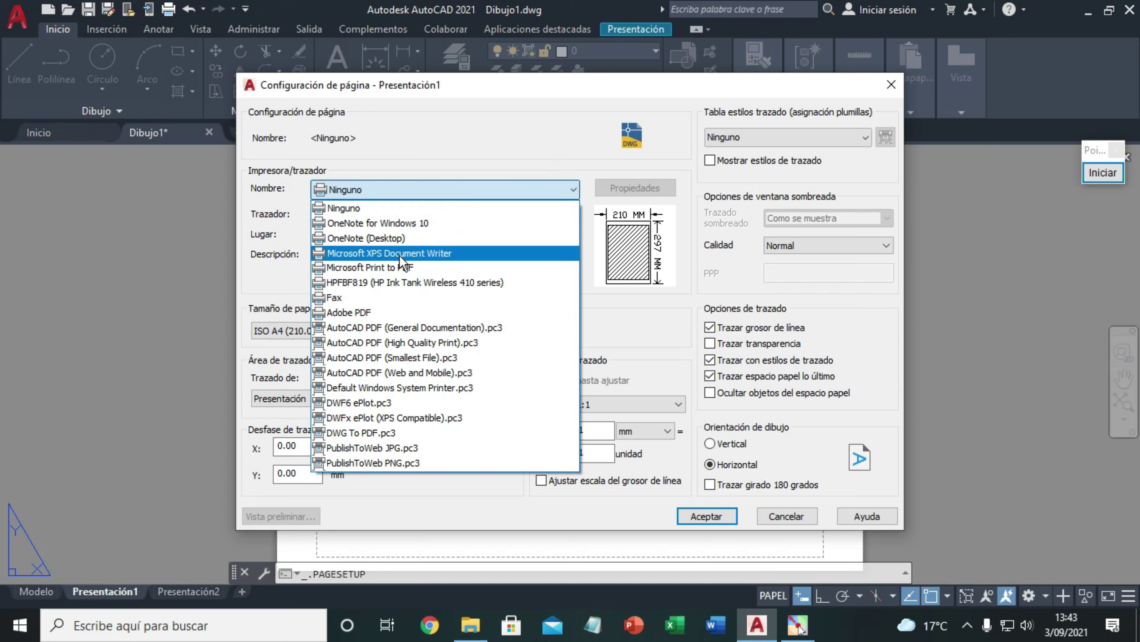
Choose AutoCAD PDF (High Quality Print).pc3 as the Presentación1 plotter
click(394, 350)
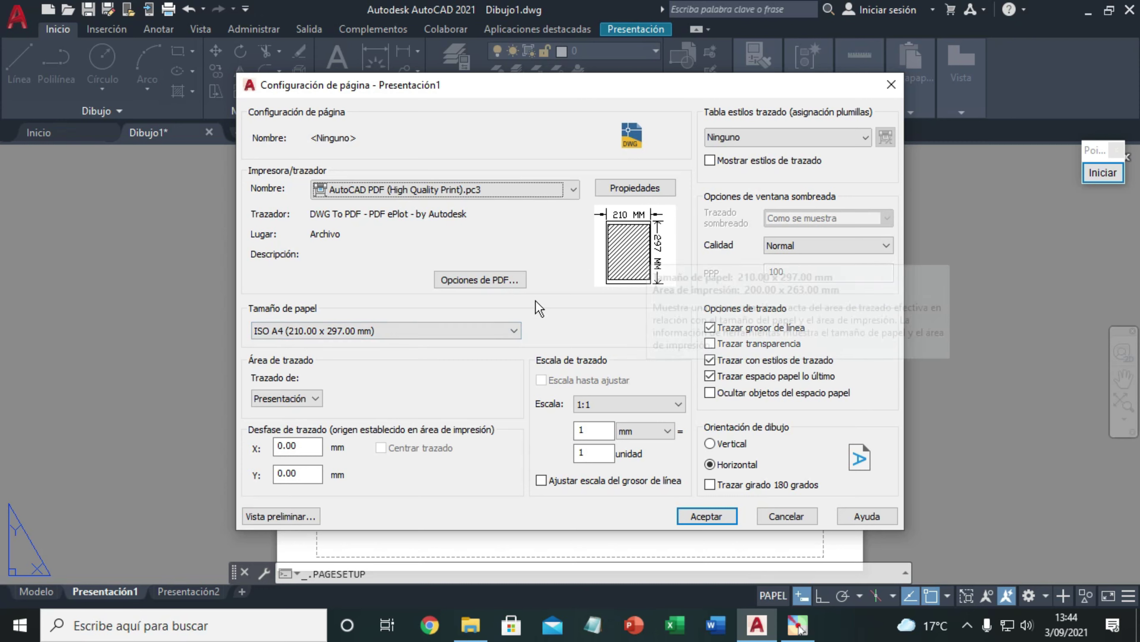
click(513, 333)
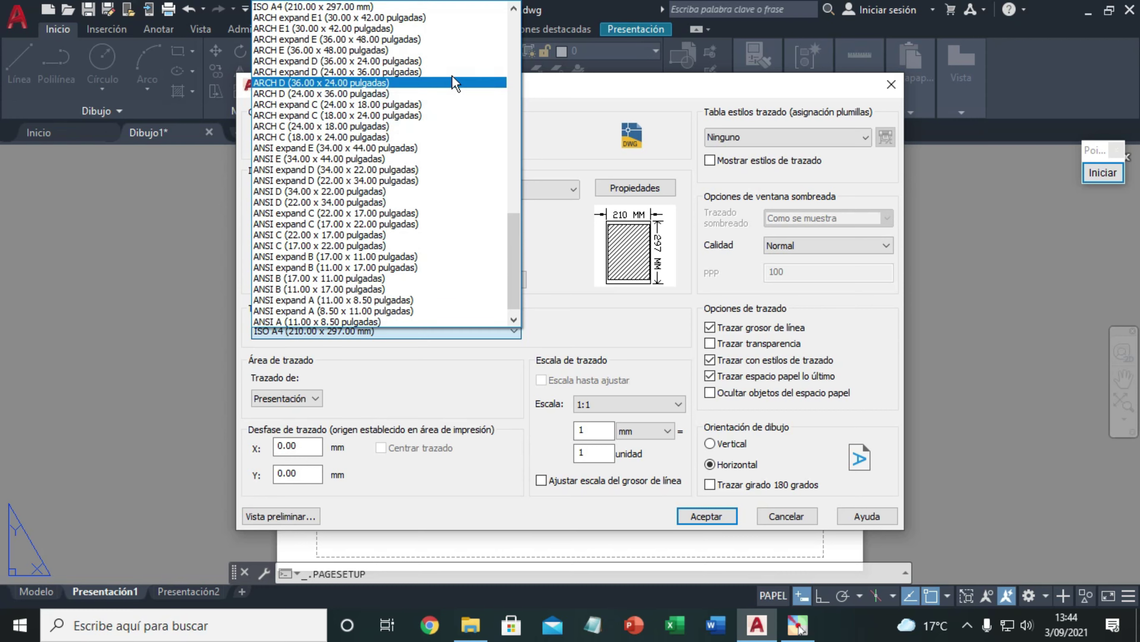
scroll(444, 17, up, 1)
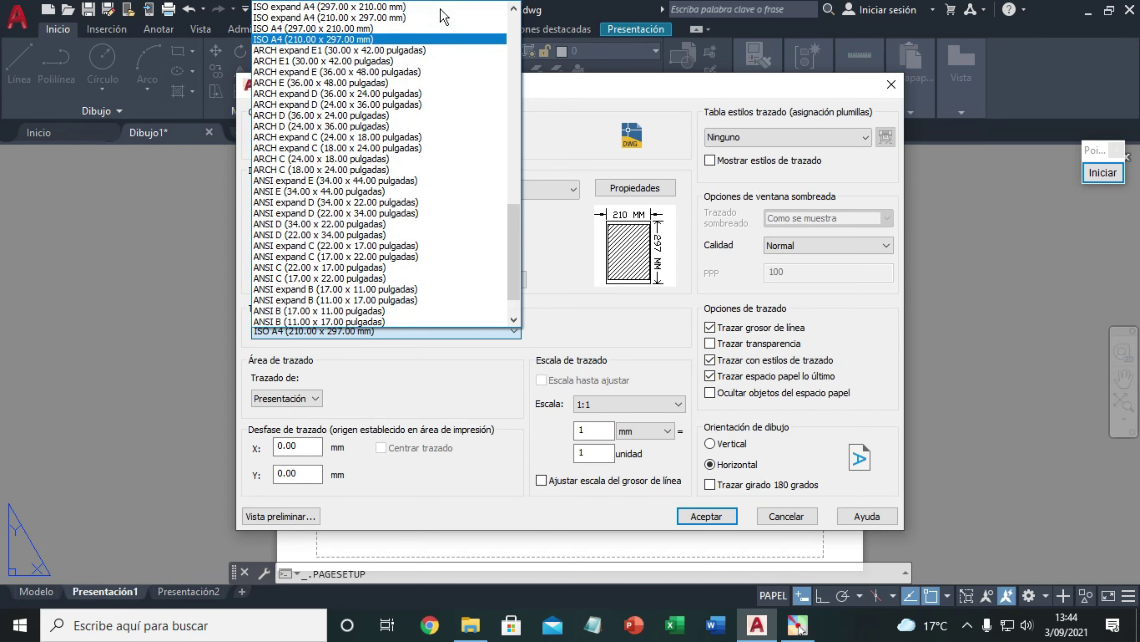
click(385, 28)
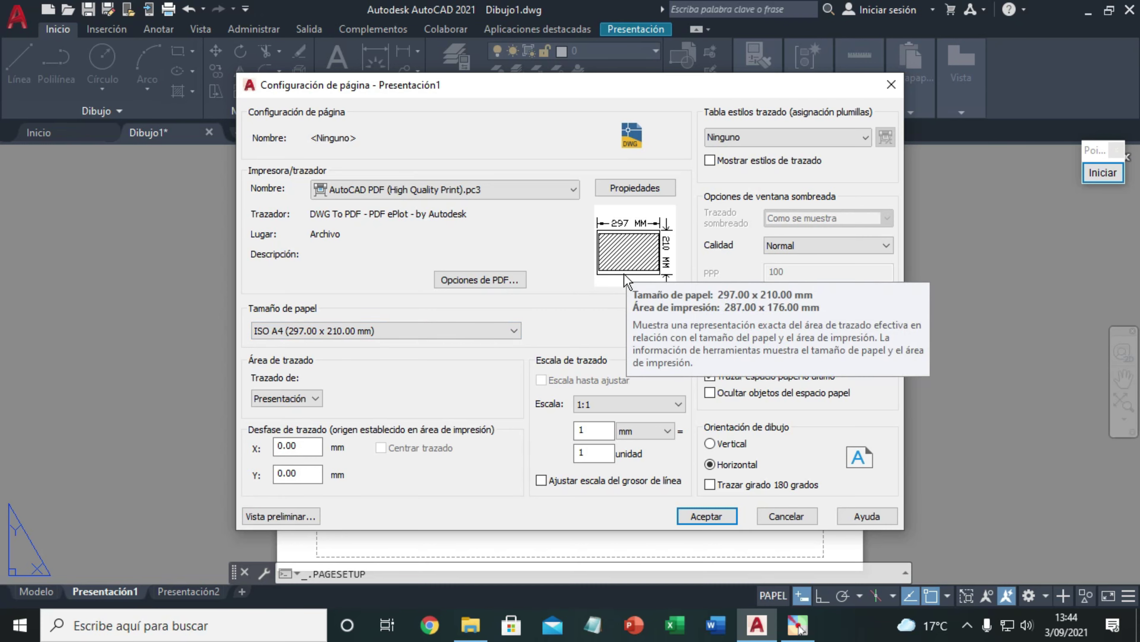
click(515, 331)
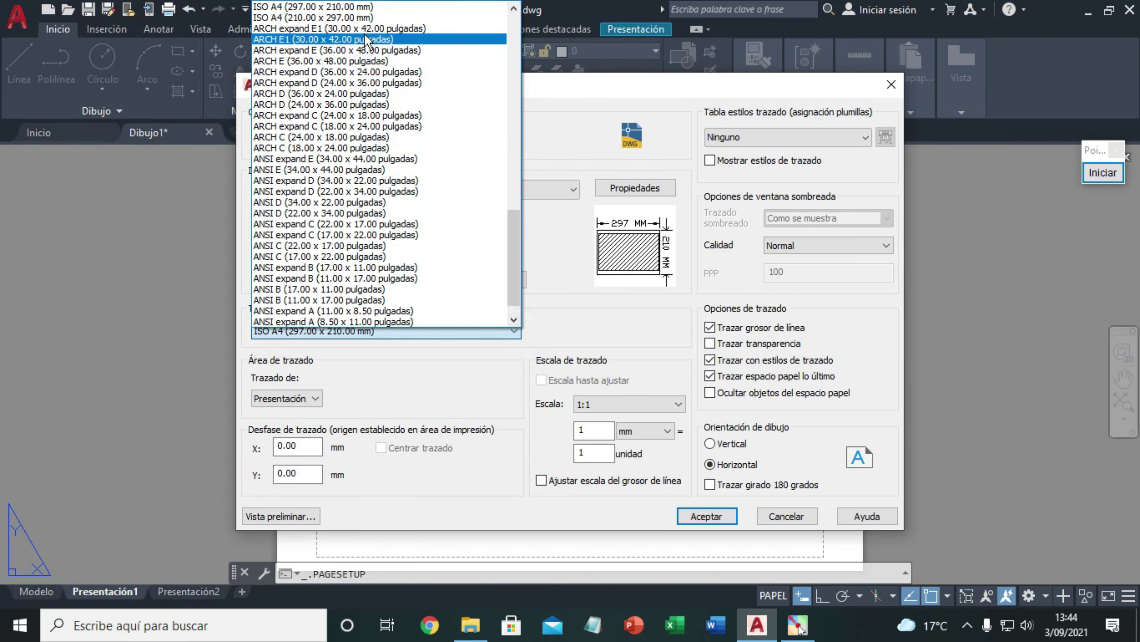
click(344, 17)
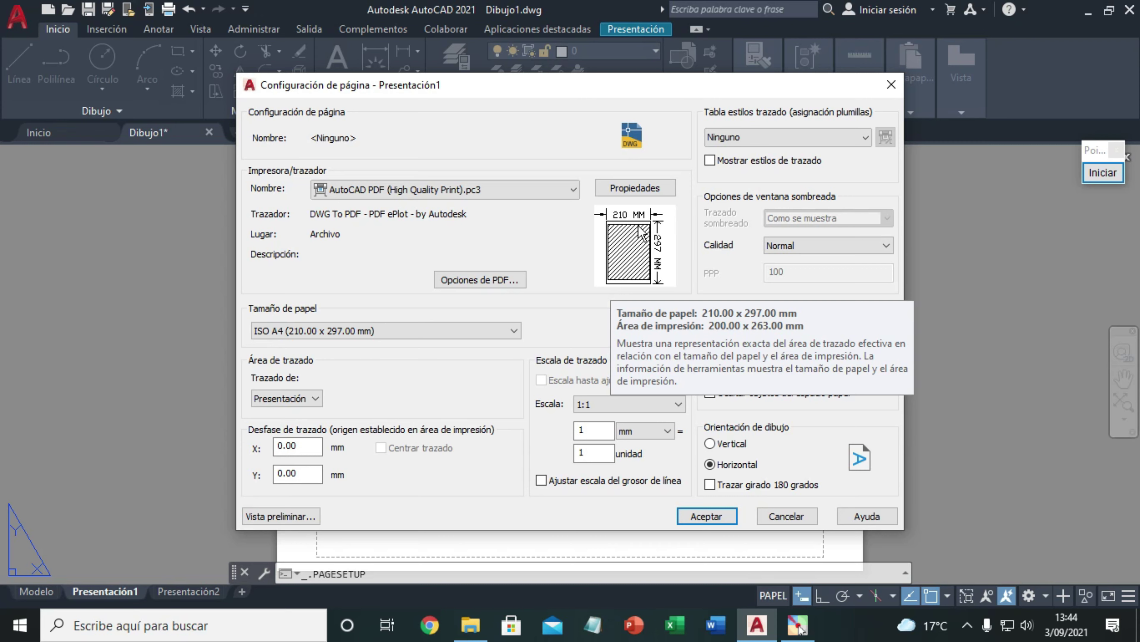
Change the paper size to ISO full bleed A4 (210.00 x 297.00 mm)
click(515, 332)
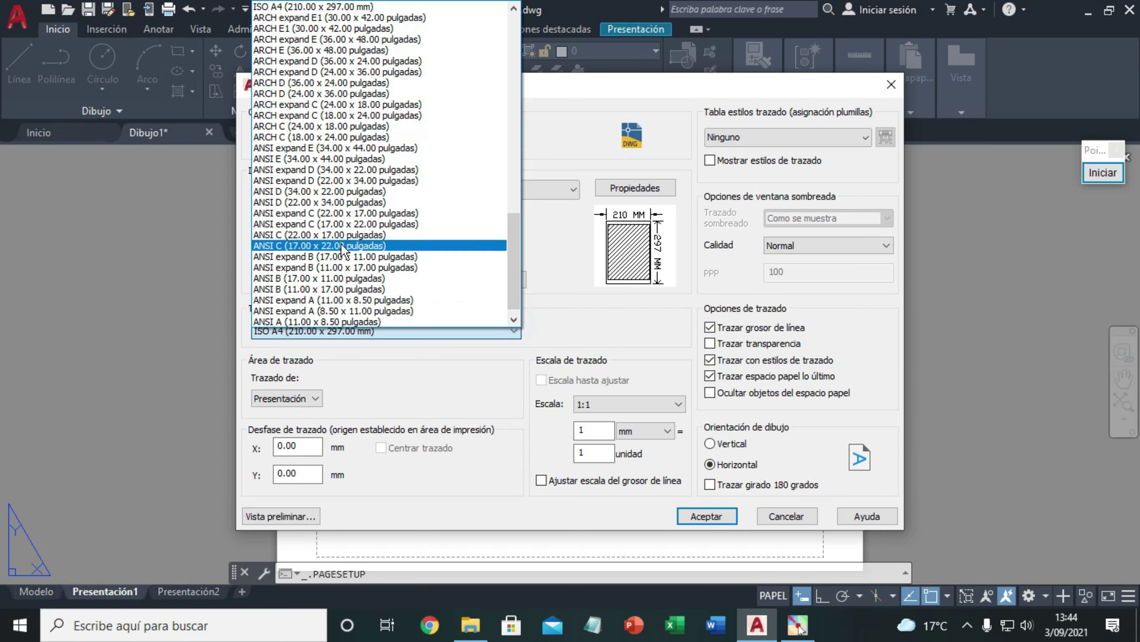
scroll(343, 249, up, 1)
scroll(343, 249, up, 2)
scroll(343, 249, up, 3)
scroll(343, 249, up, 2)
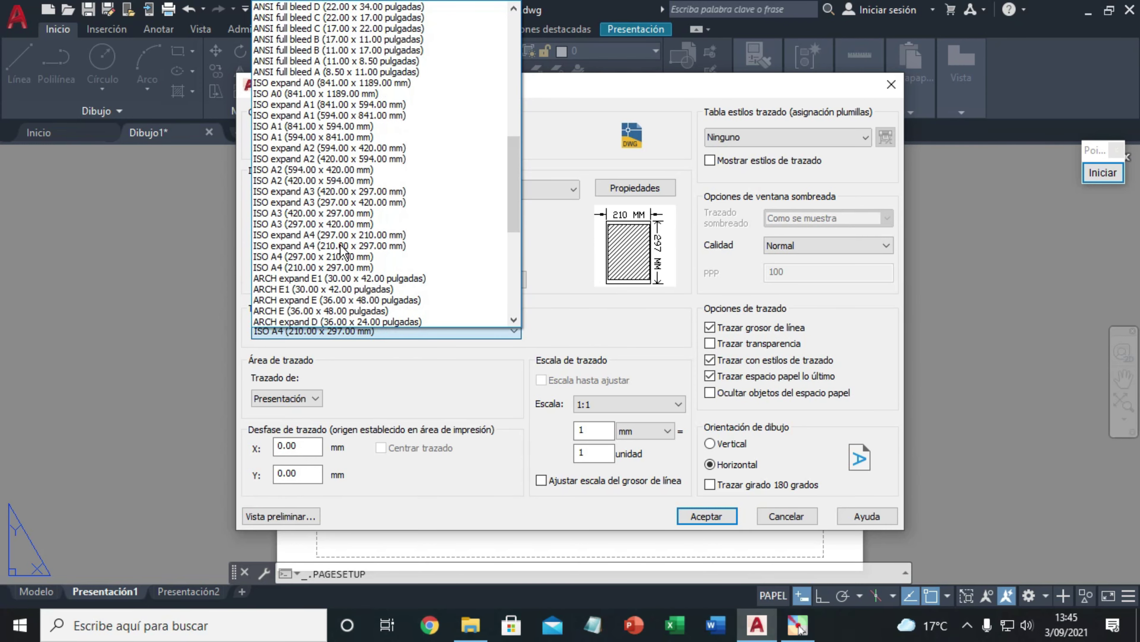
scroll(342, 249, up, 2)
scroll(343, 249, up, 3)
scroll(342, 250, up, 2)
scroll(343, 250, up, 3)
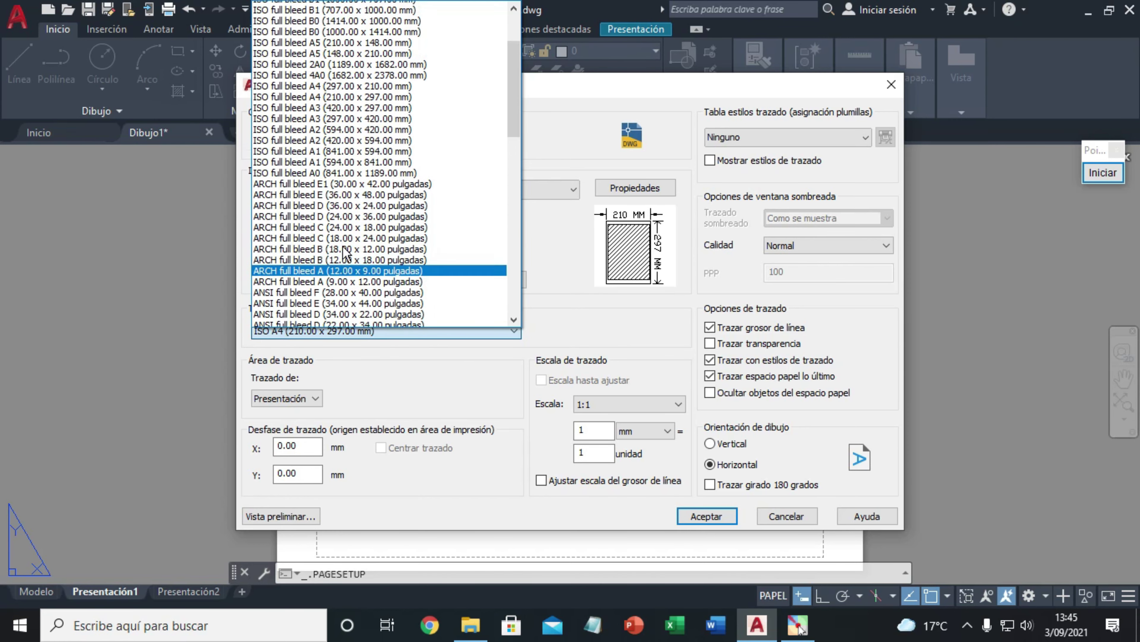
scroll(344, 252, up, 2)
scroll(344, 252, up, 1)
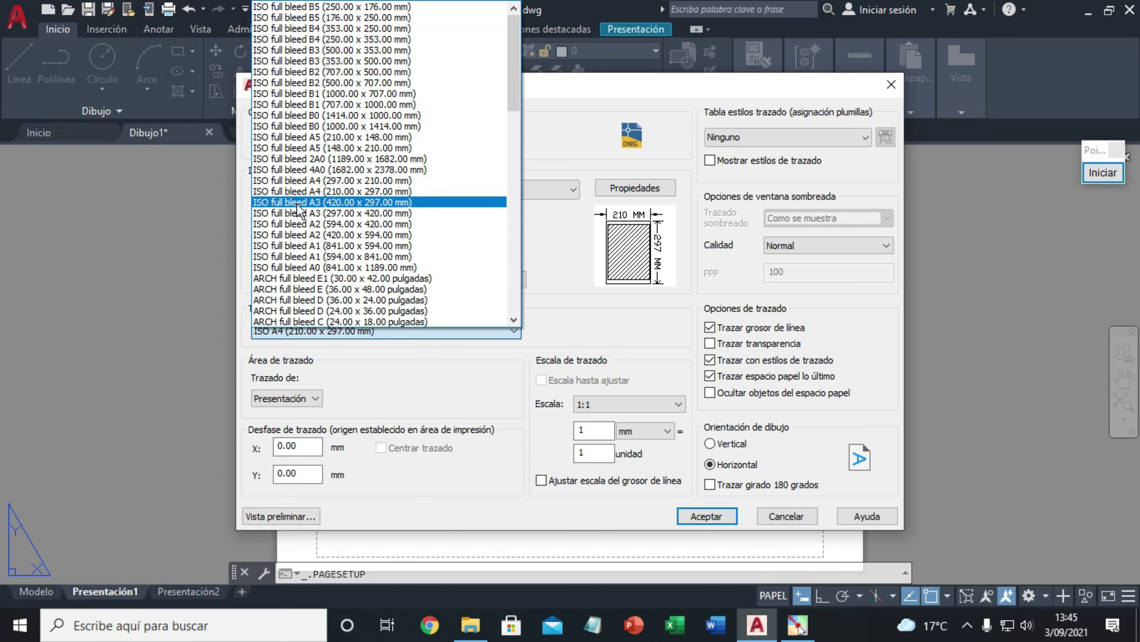
click(314, 192)
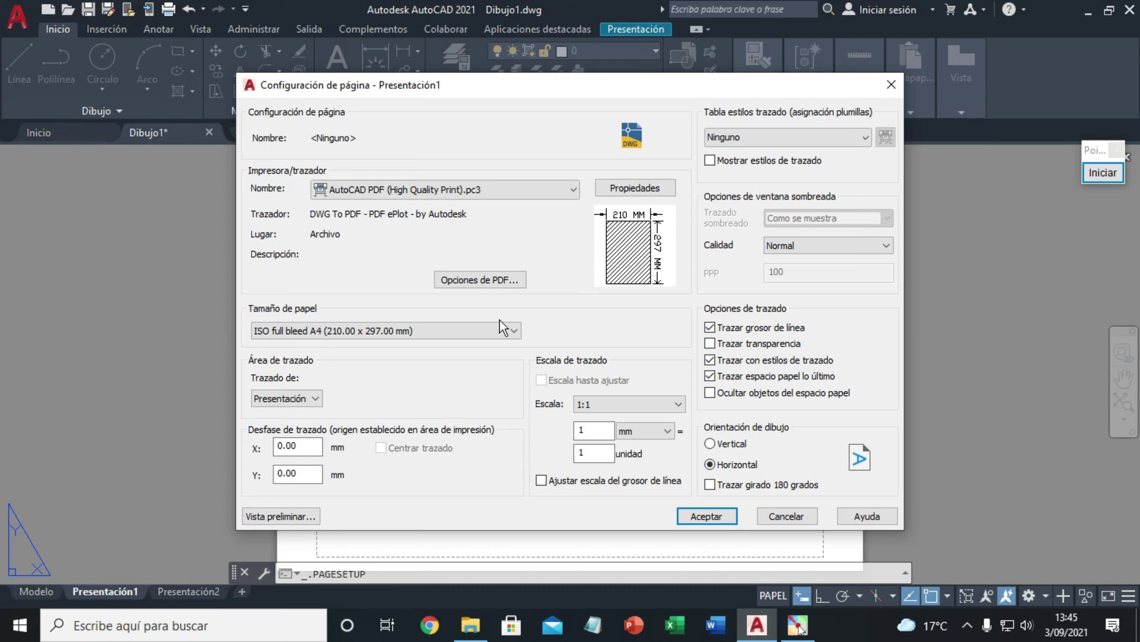
Try the landscape full bleed A4 size, then return to portrait ISO full bleed A4
click(514, 332)
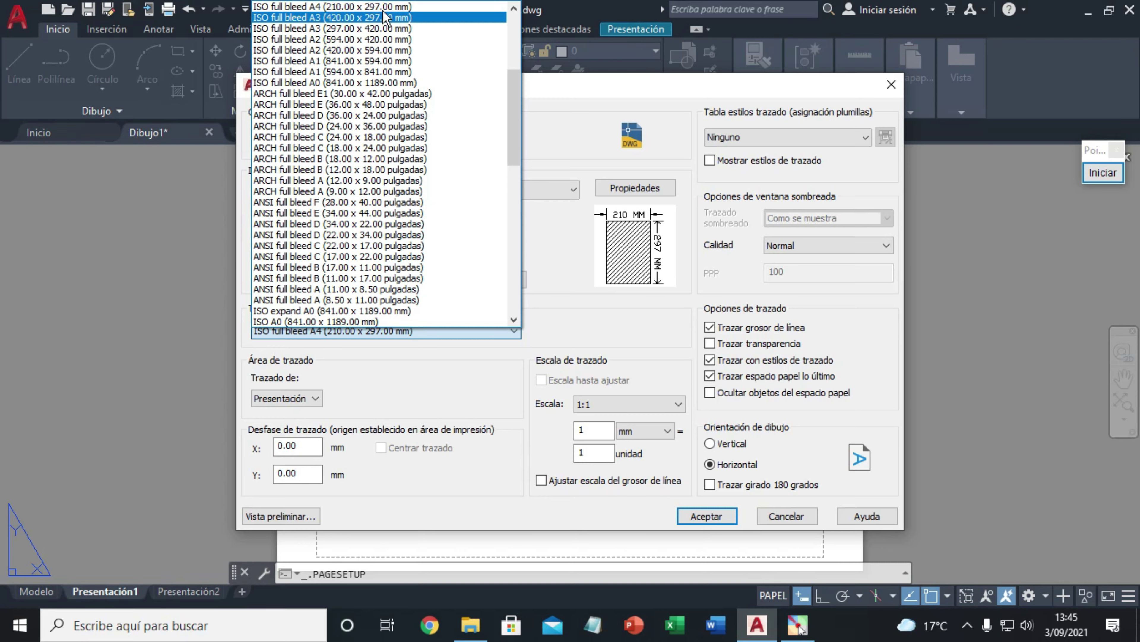
scroll(386, 27, up, 1)
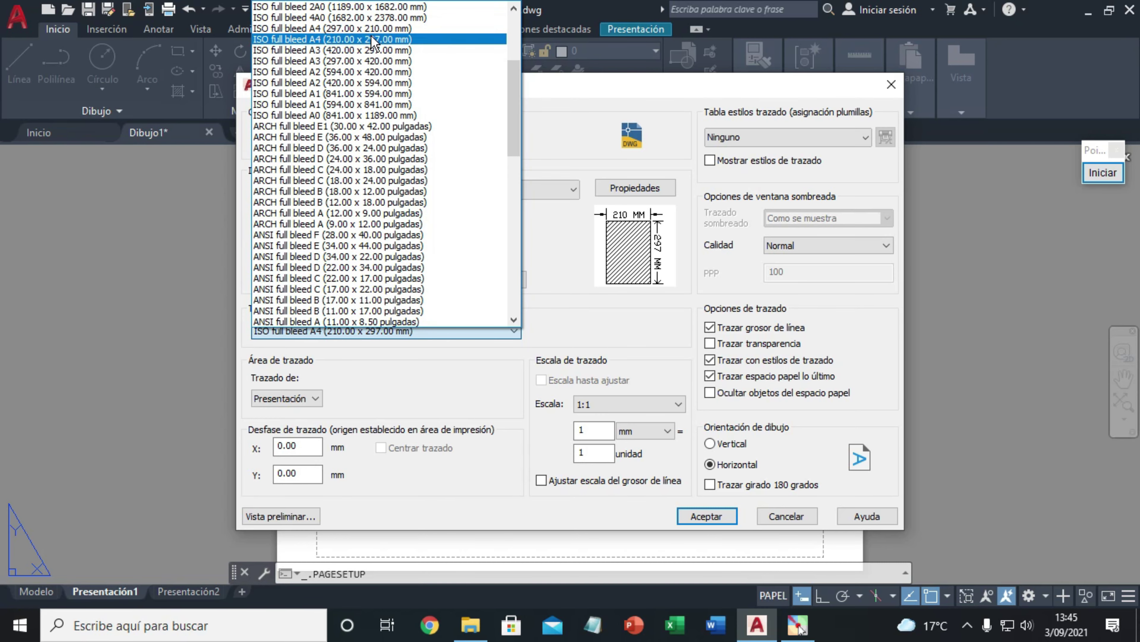
click(372, 30)
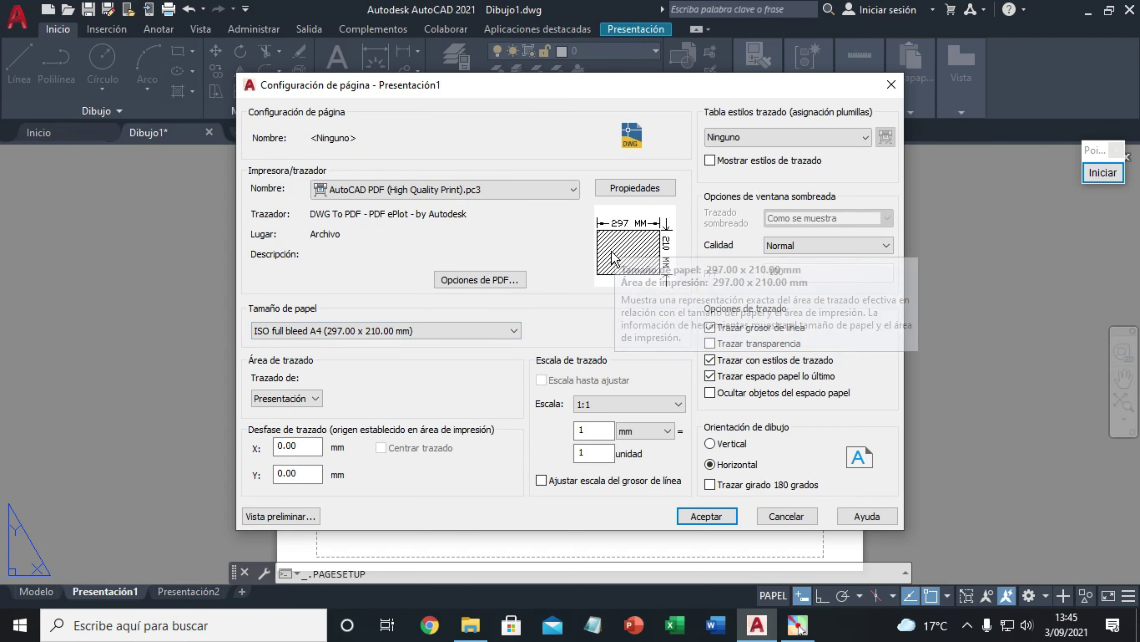
click(513, 331)
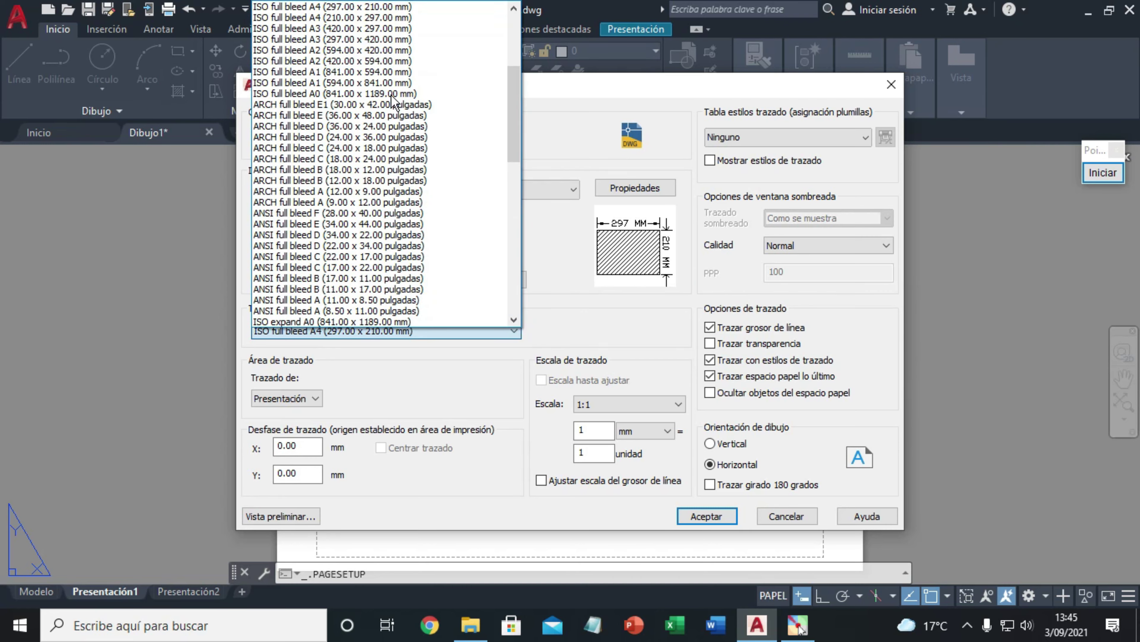
scroll(387, 103, up, 1)
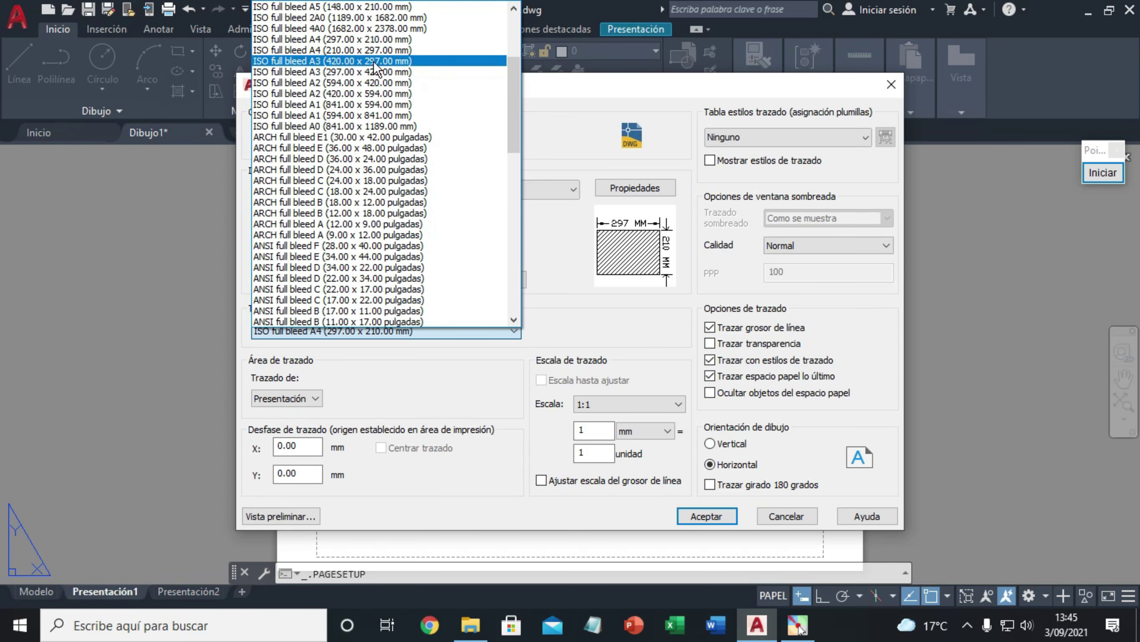
click(378, 50)
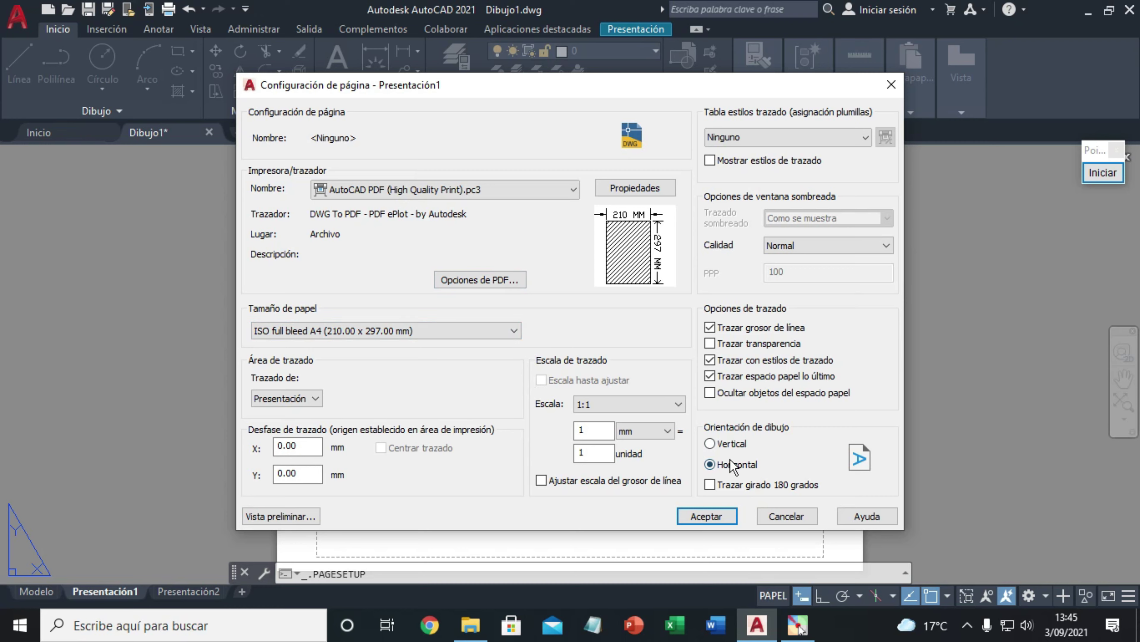
Apply vertical orientation, close the page setup, and erase the layout's viewport
click(710, 443)
click(721, 512)
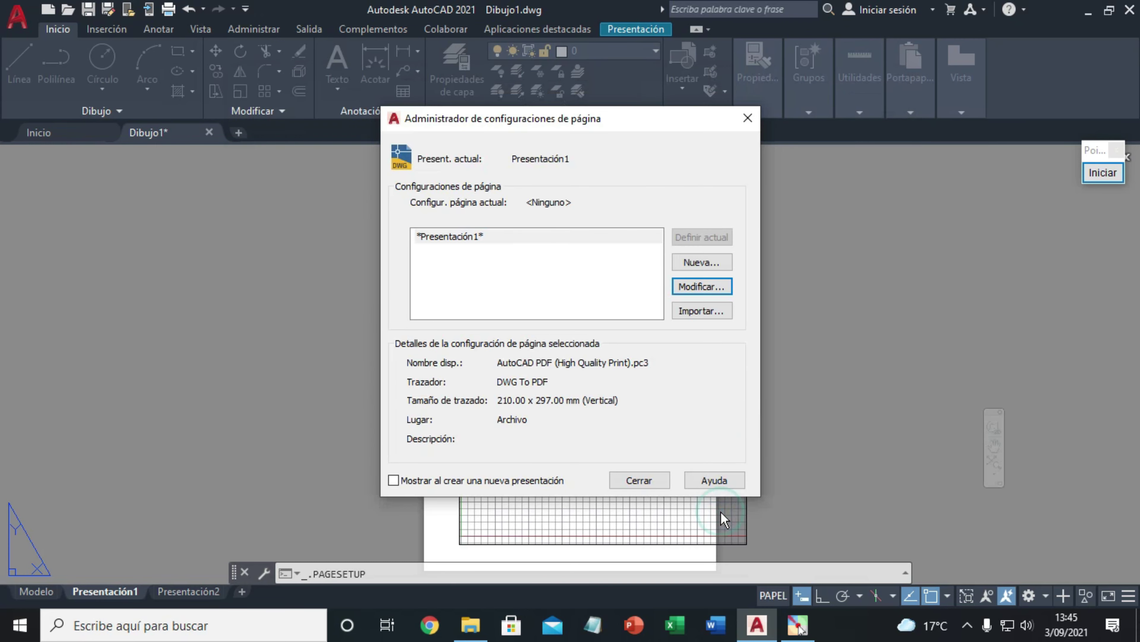
click(639, 480)
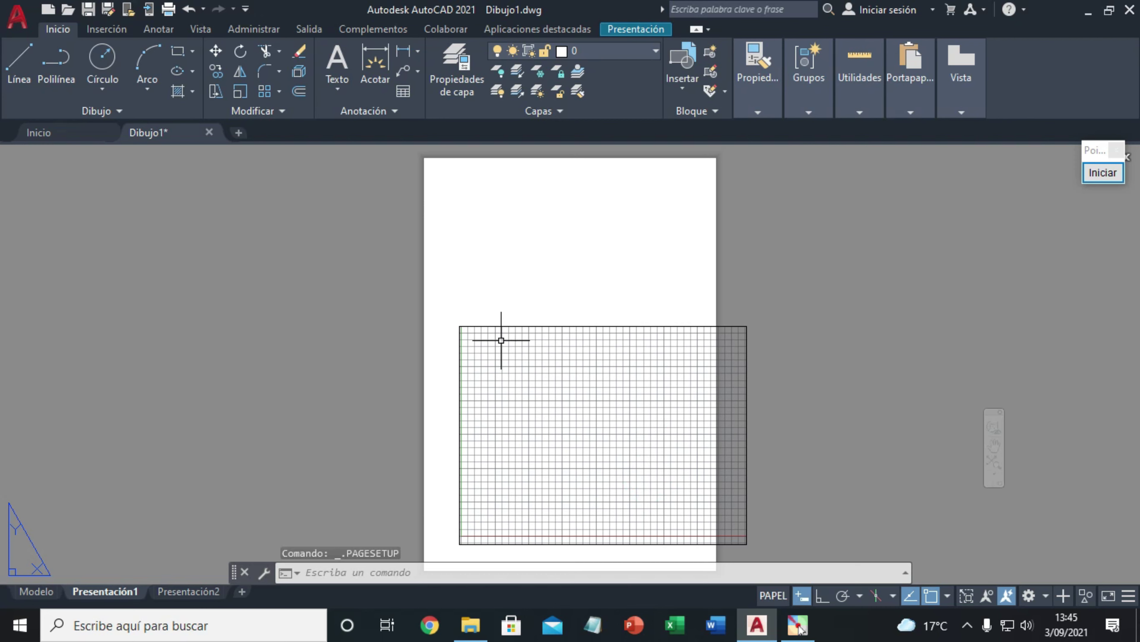
click(498, 325)
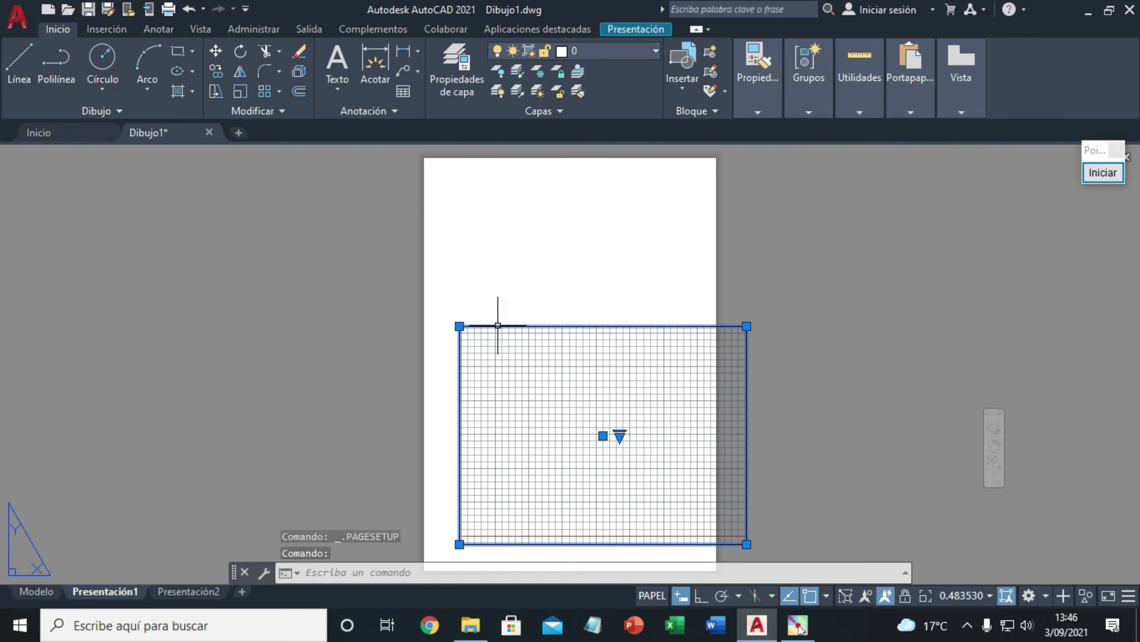
key(Delete)
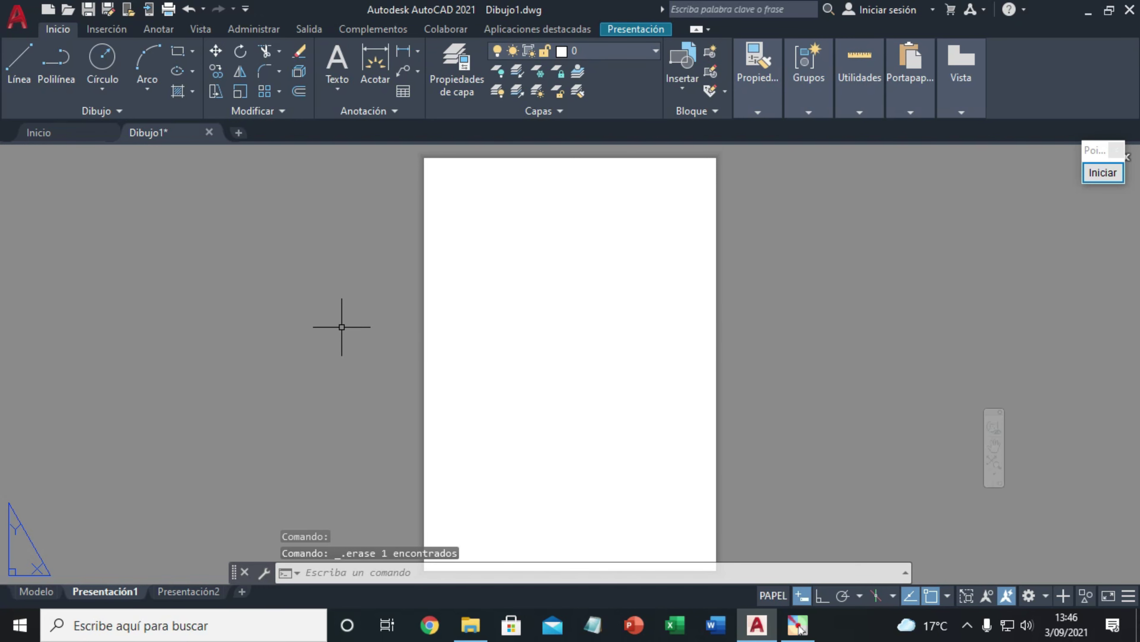
scroll(401, 361, down, 2)
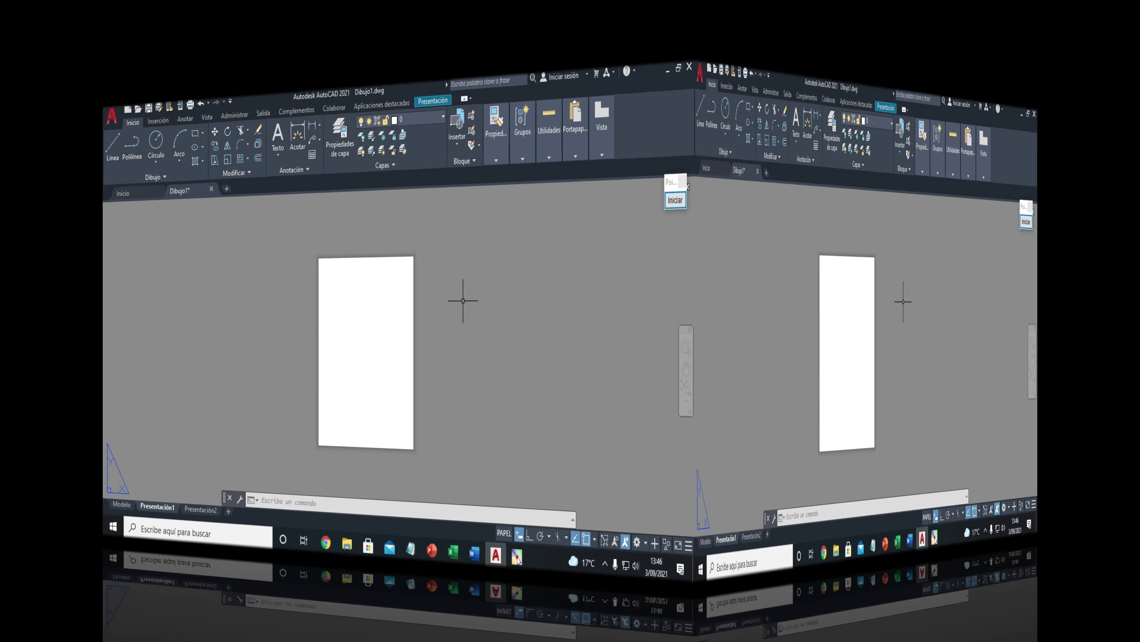
click(548, 407)
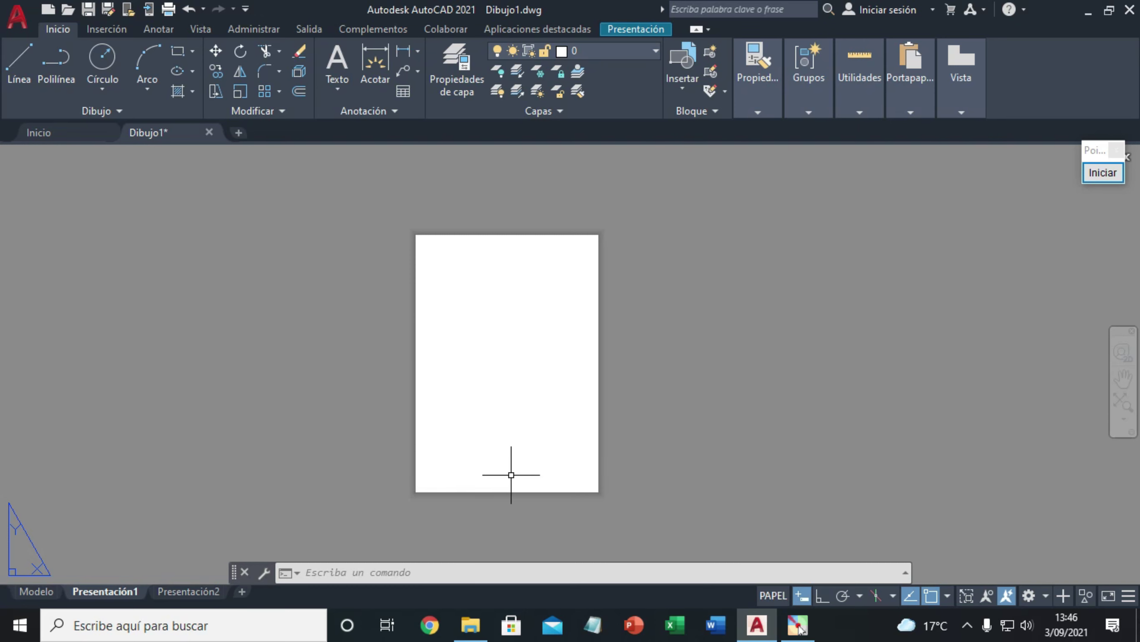
scroll(416, 491, up, 2)
scroll(415, 490, up, 3)
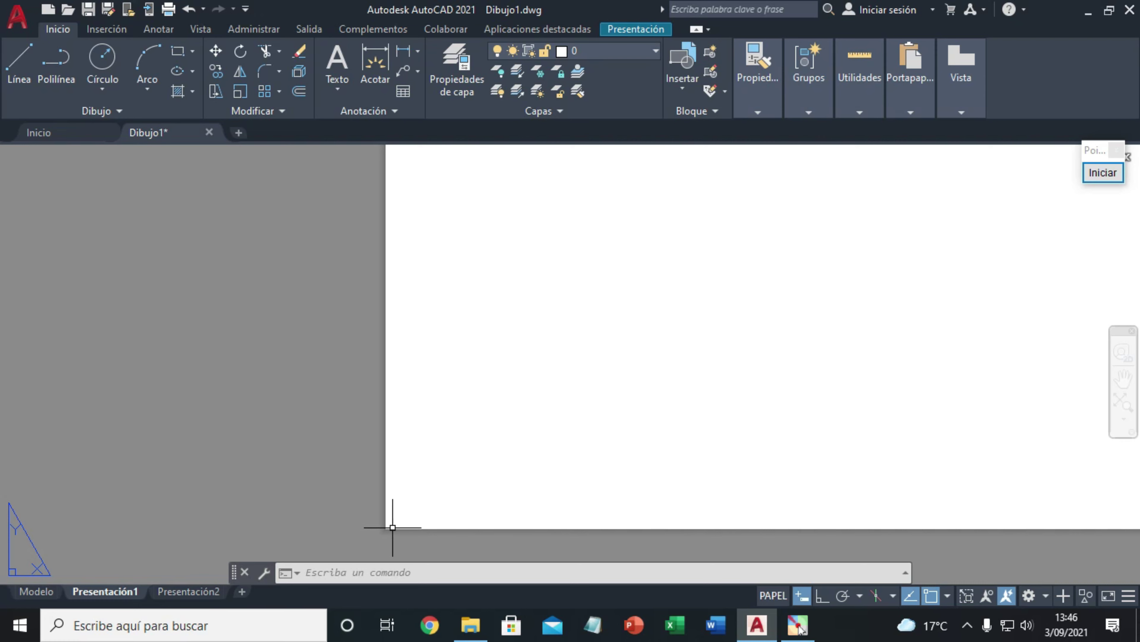
scroll(385, 527, down, 1)
scroll(385, 527, down, 1)
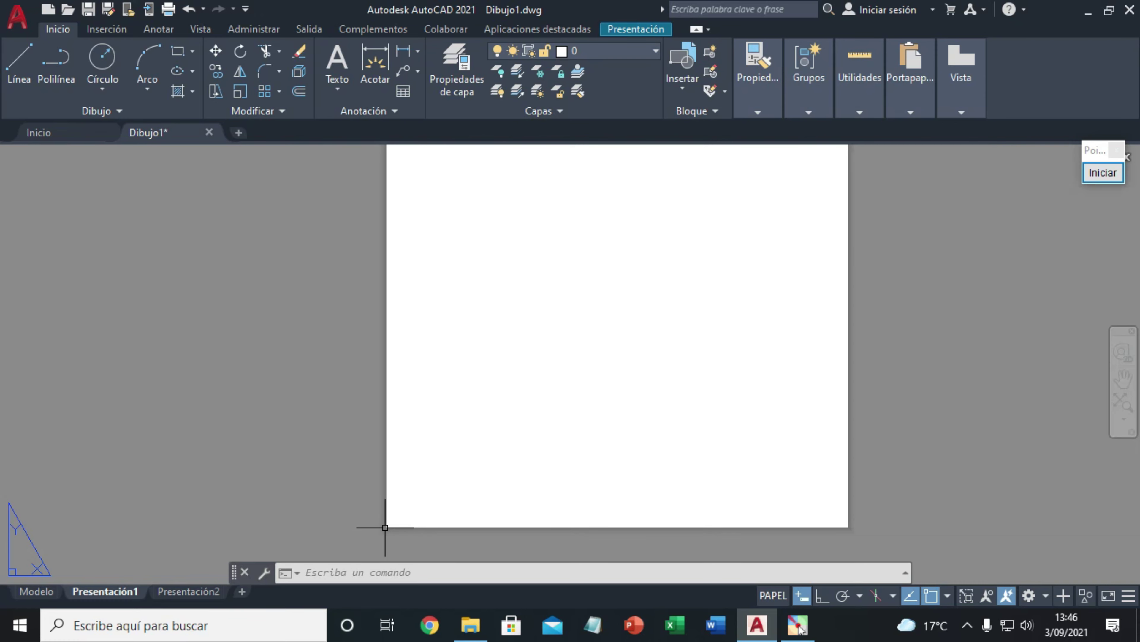
scroll(385, 527, down, 1)
scroll(385, 527, down, 1)
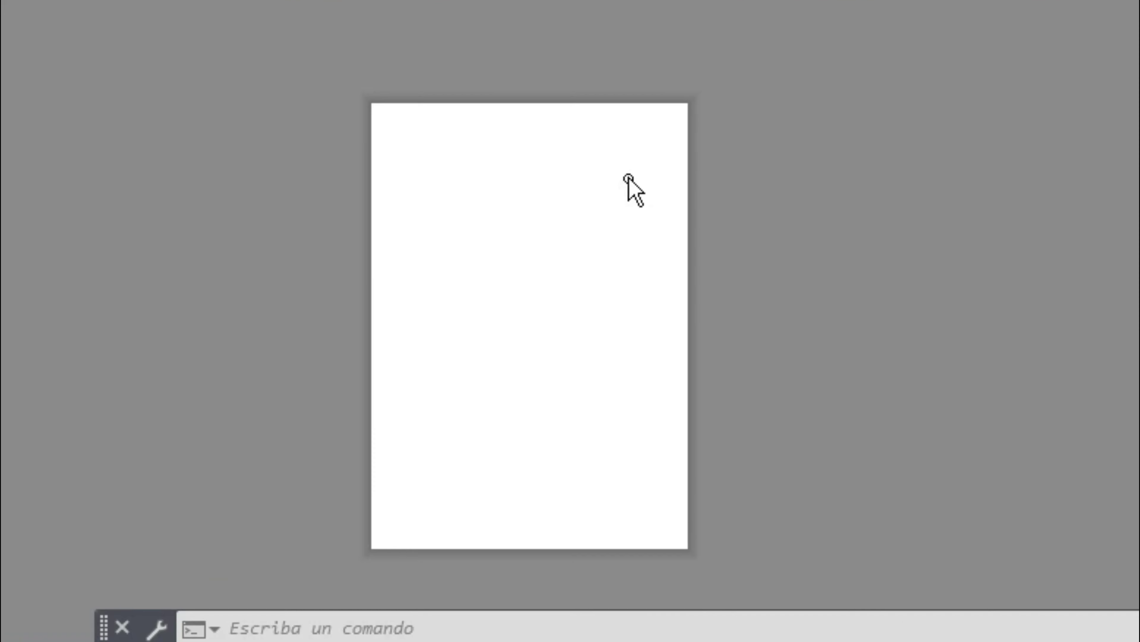
click(523, 102)
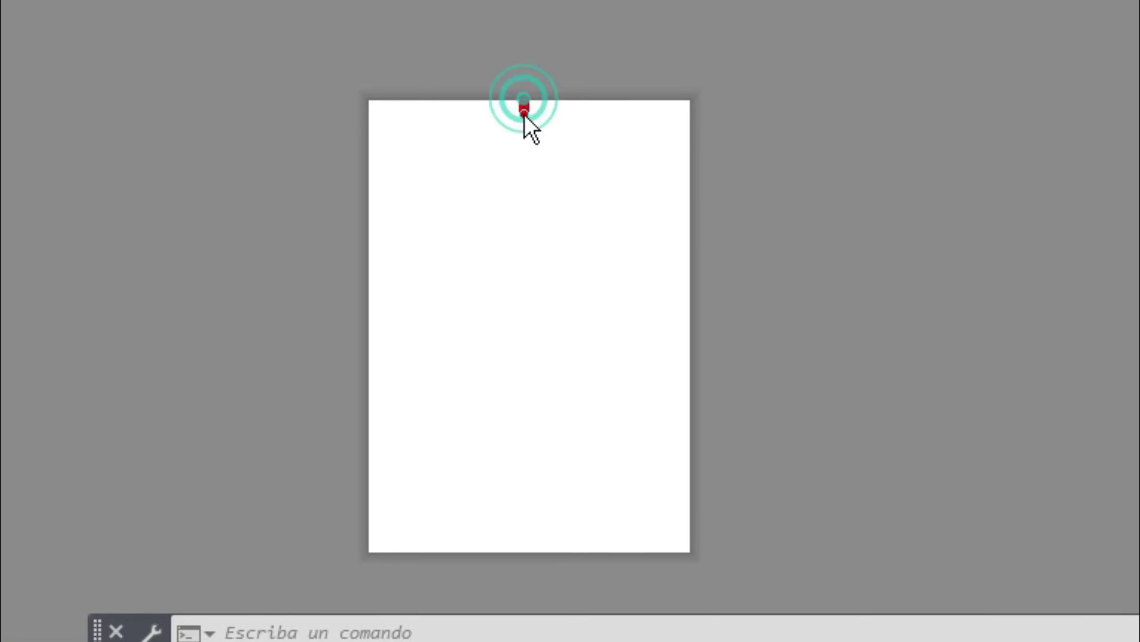
click(516, 549)
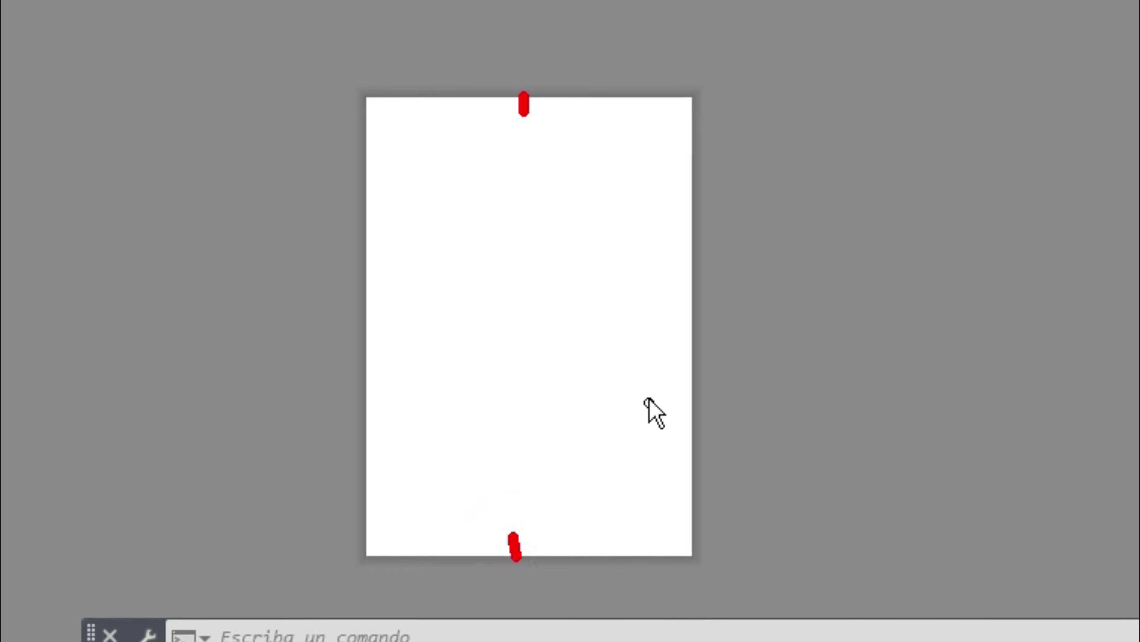
click(685, 341)
click(374, 345)
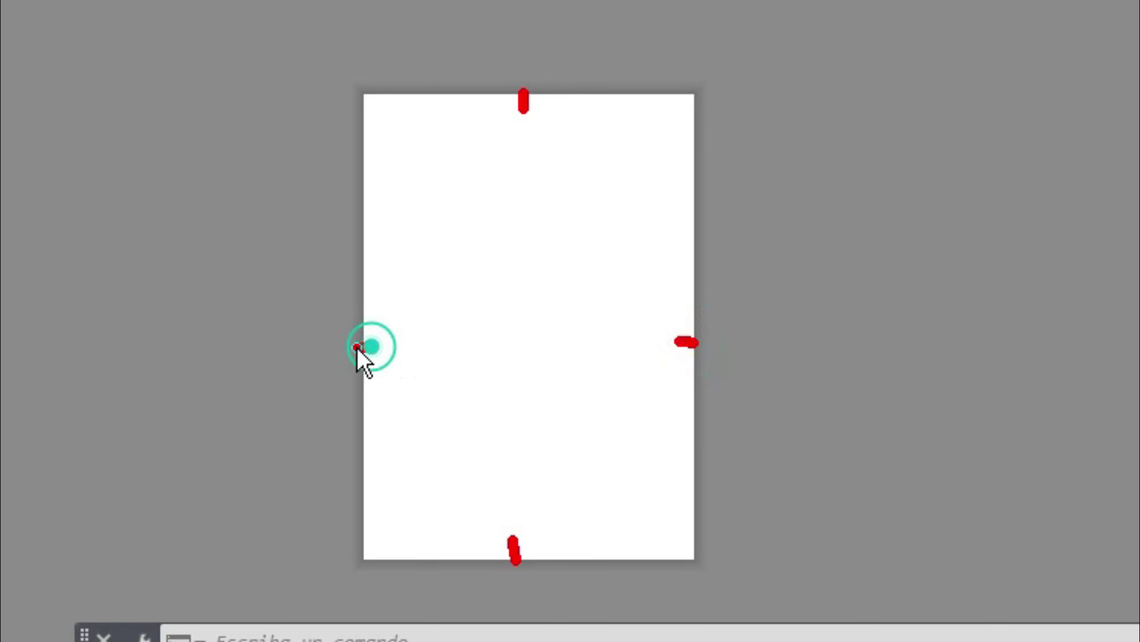
mouse_move(788, 86)
mouse_down()
mouse_move(749, 140)
mouse_move(736, 203)
mouse_up()
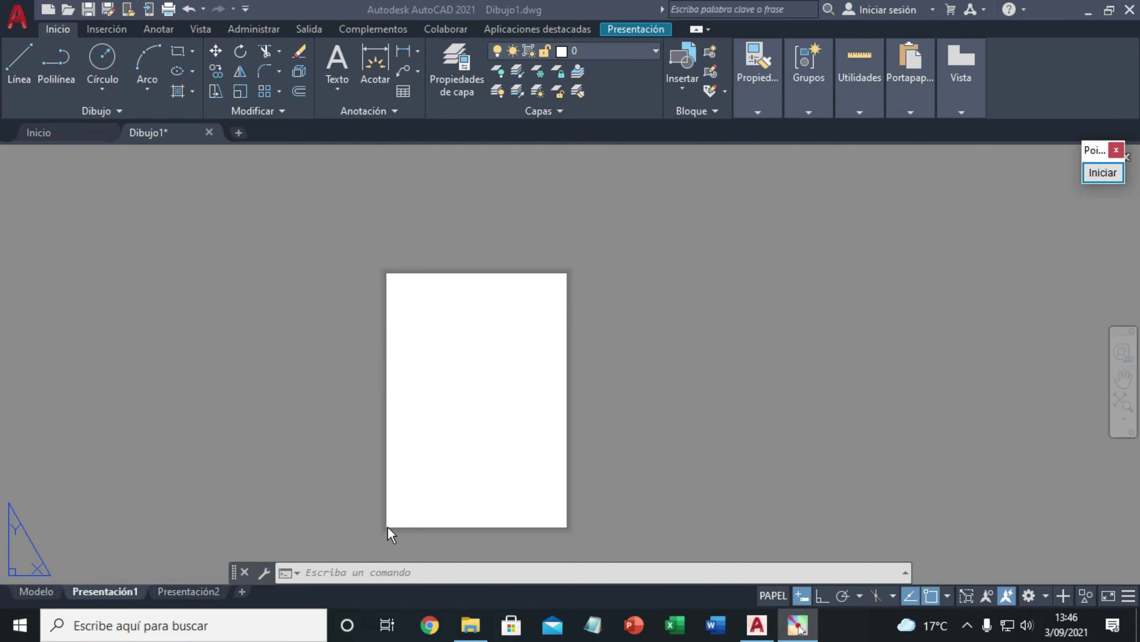
Draw a line from the sheet's lower-left corner to @5,5, then end the command
scroll(388, 526, up, 5)
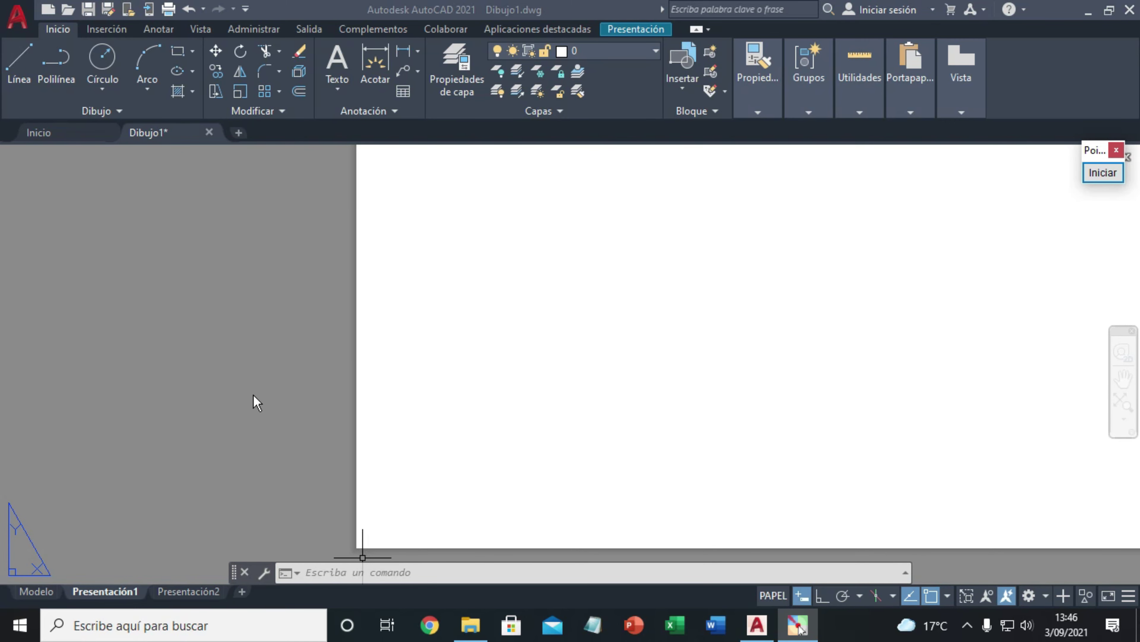
click(25, 69)
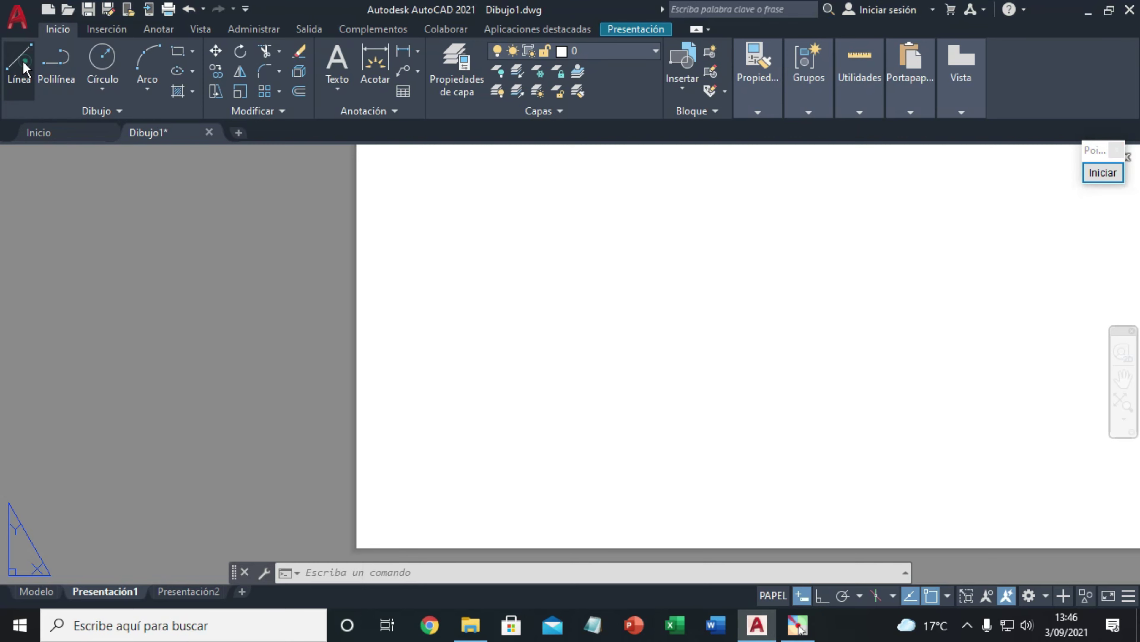
click(356, 548)
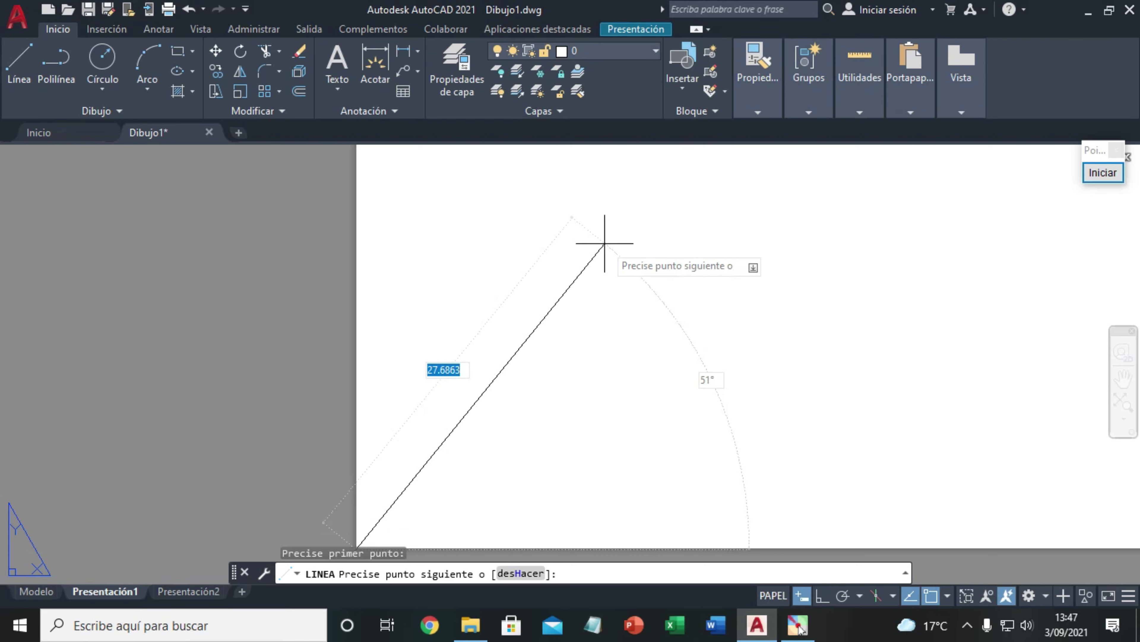
text(5)
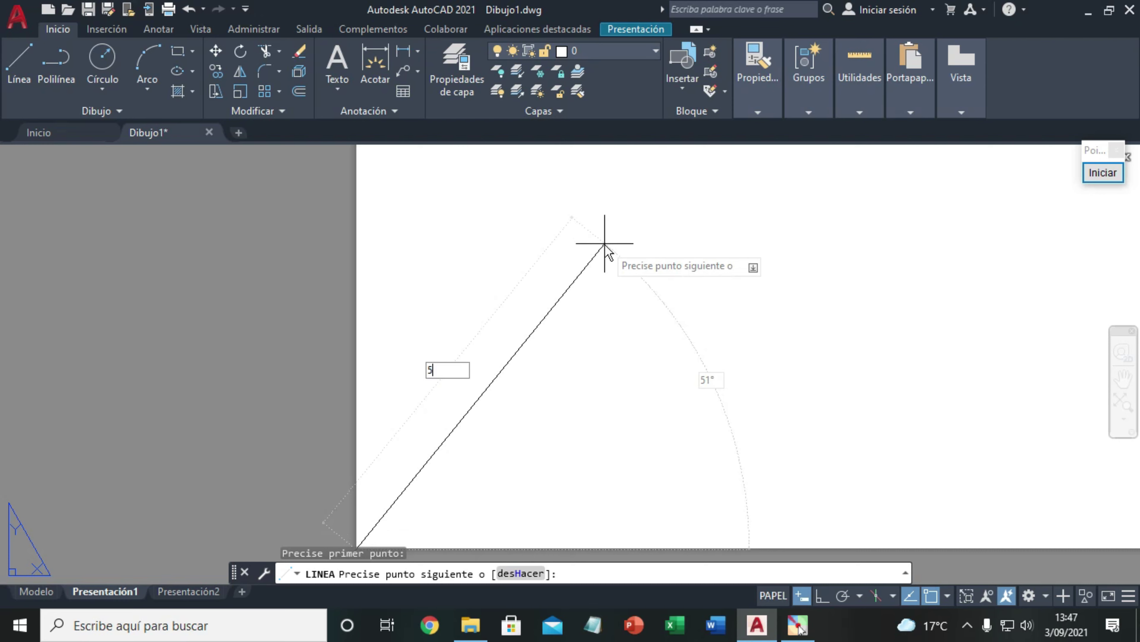
key(Tab)
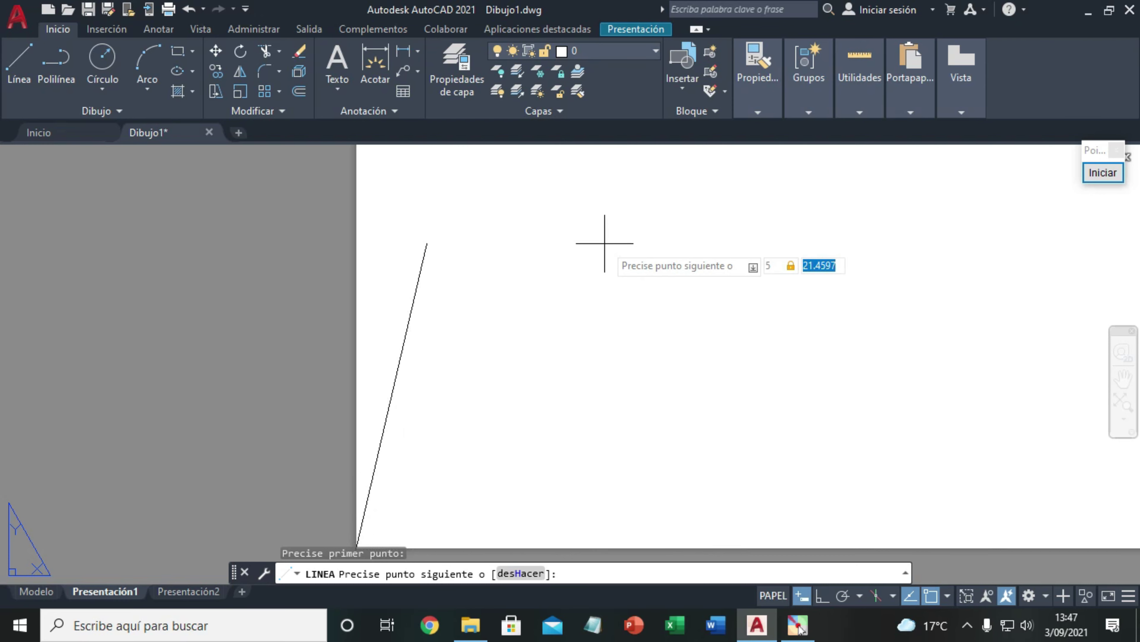
text(5)
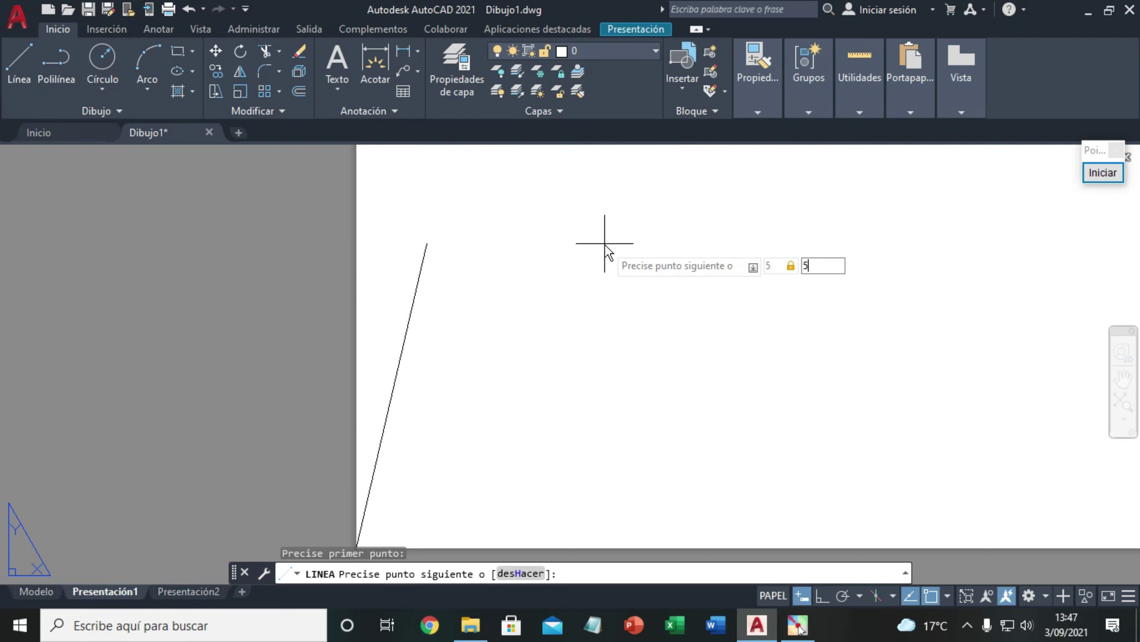
key(Return)
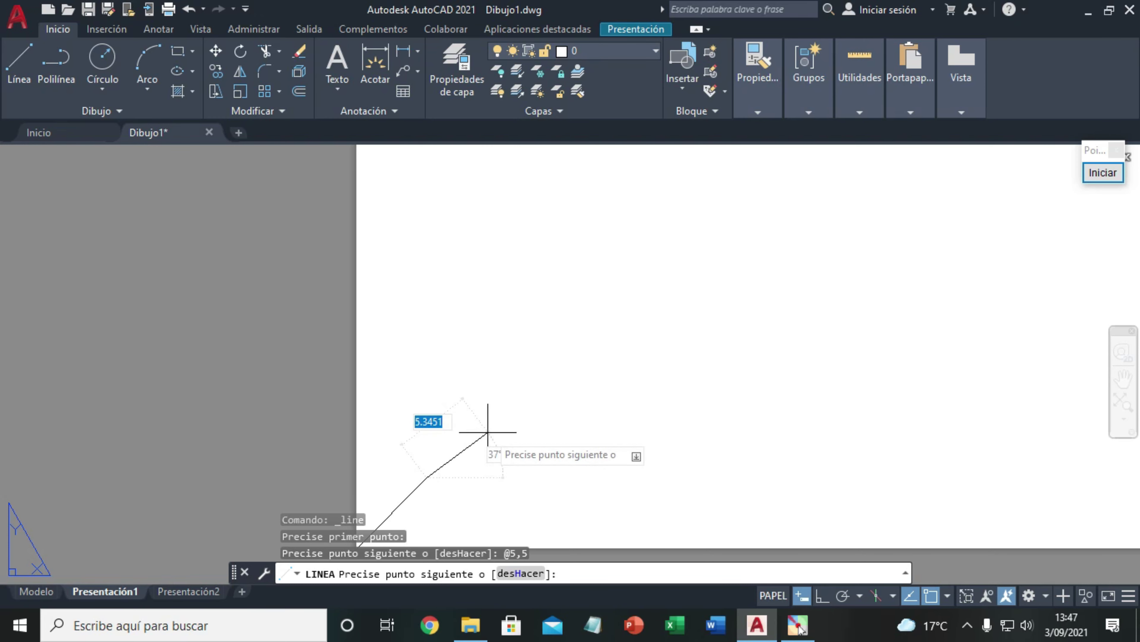
key(Escape)
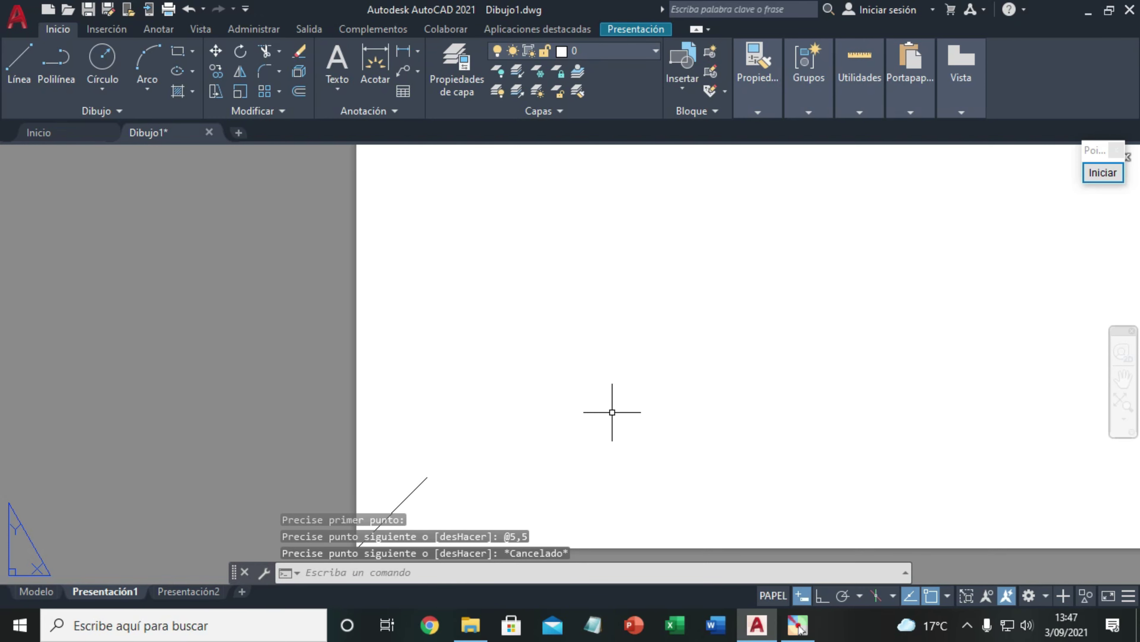
Zoom out and pan until the whole portrait sheet sits centred in view
scroll(613, 412, down, 2)
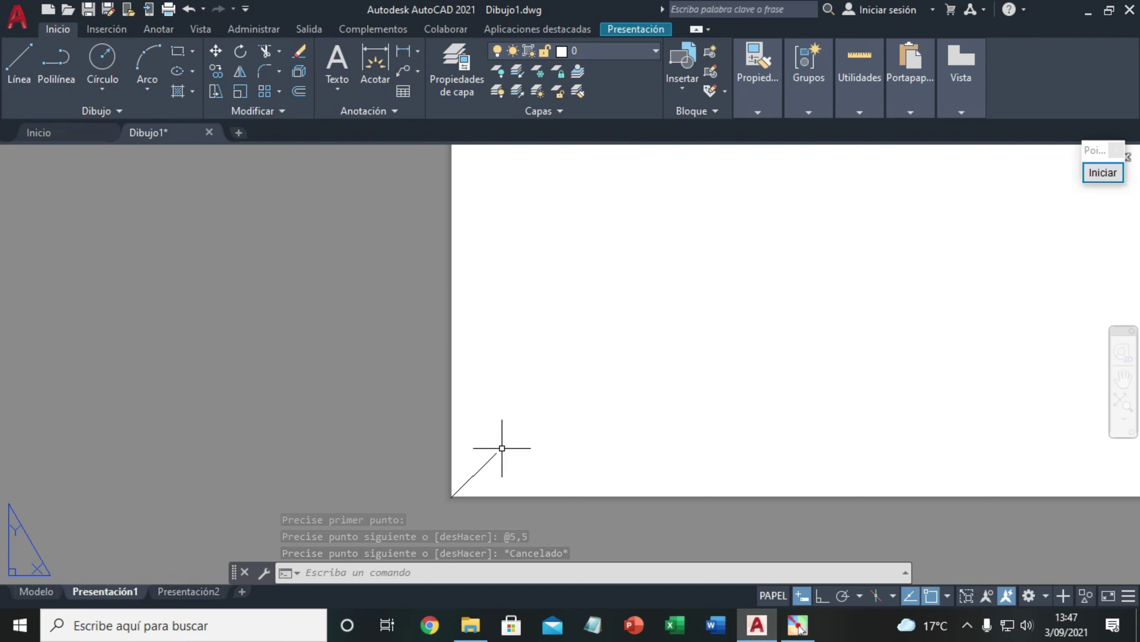
scroll(540, 419, down, 2)
scroll(540, 419, down, 3)
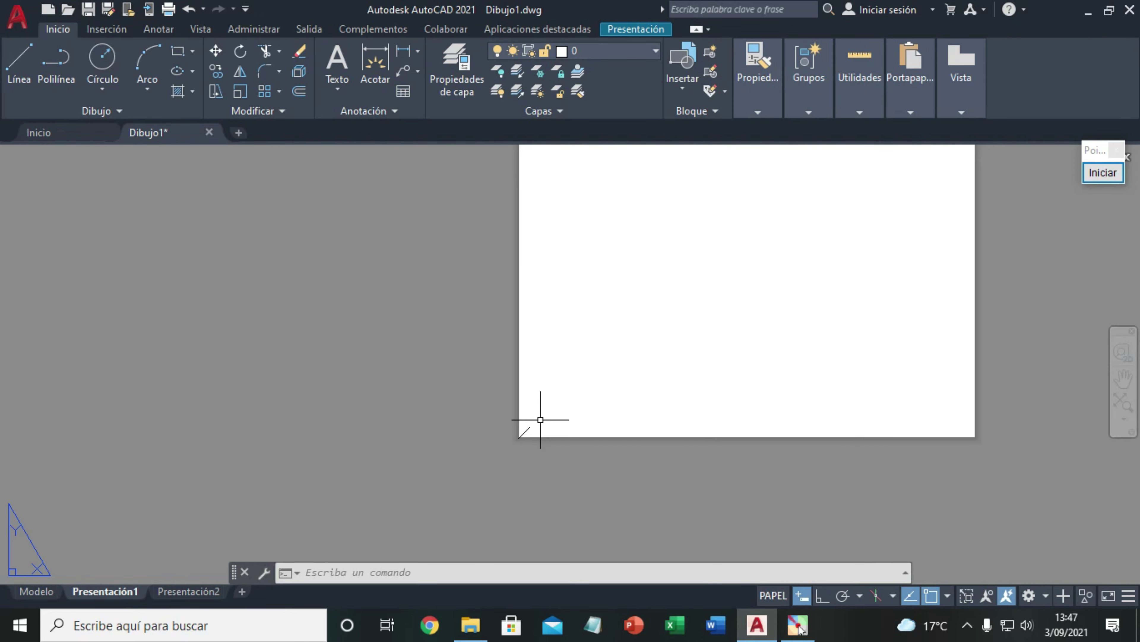
scroll(540, 419, down, 1)
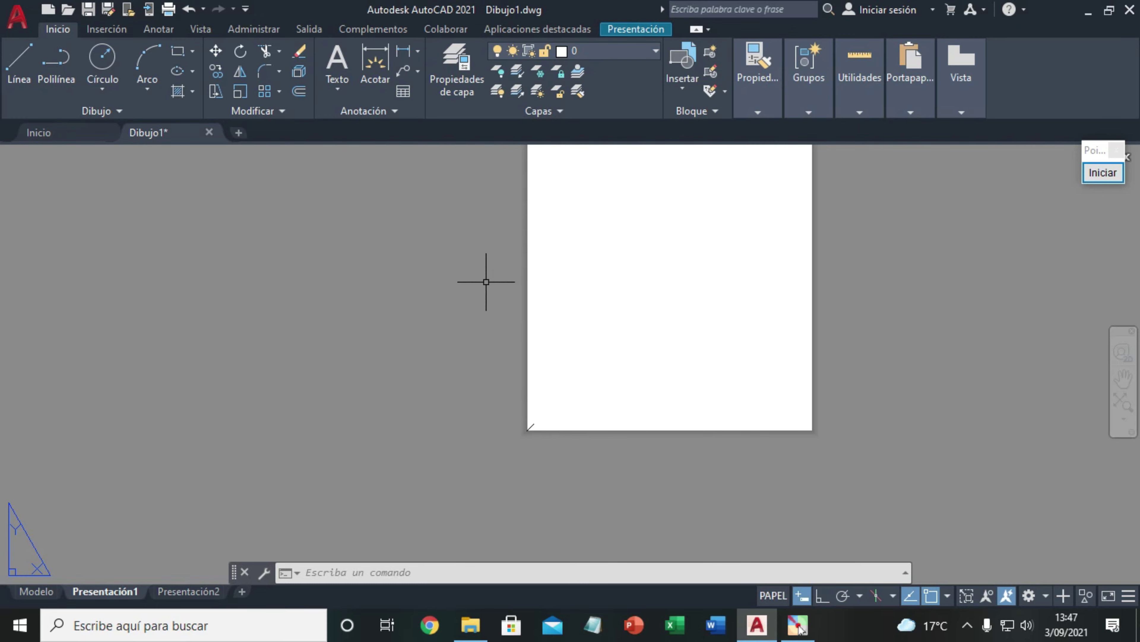
click(1122, 377)
drag(672, 208, 450, 326)
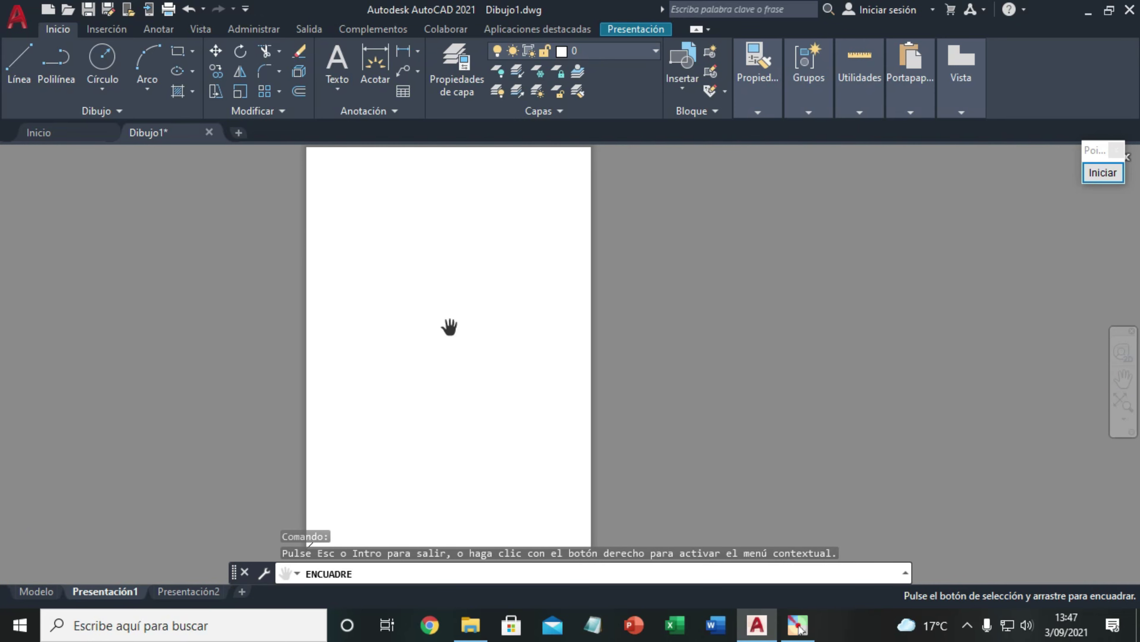
scroll(449, 327, down, 2)
scroll(449, 329, up, 2)
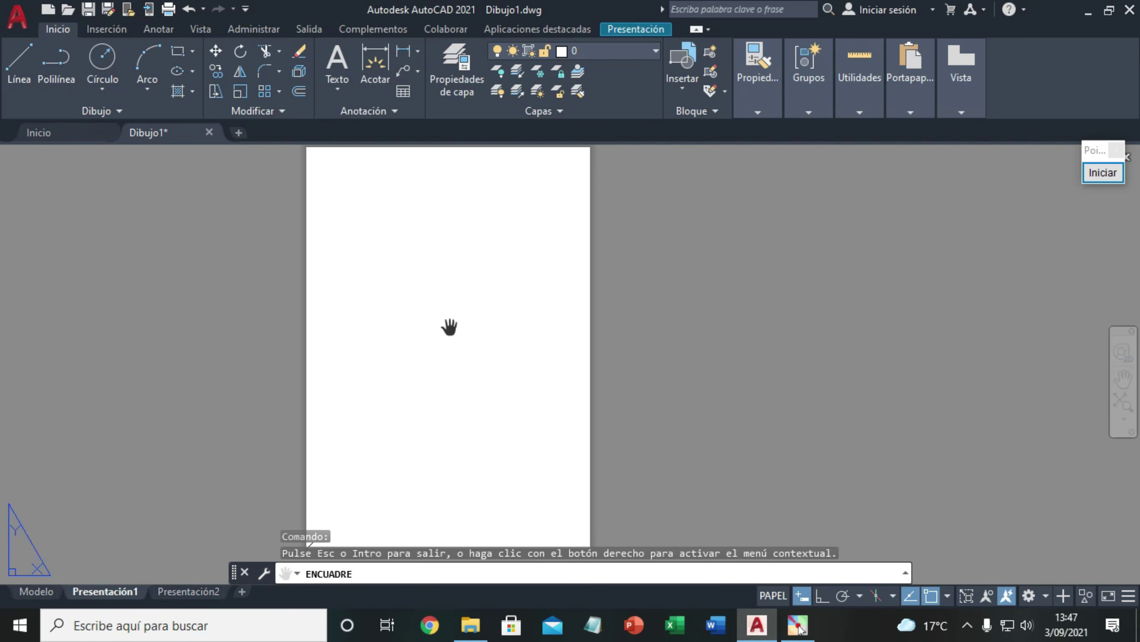
scroll(449, 328, down, 2)
scroll(449, 327, up, 2)
scroll(449, 327, down, 2)
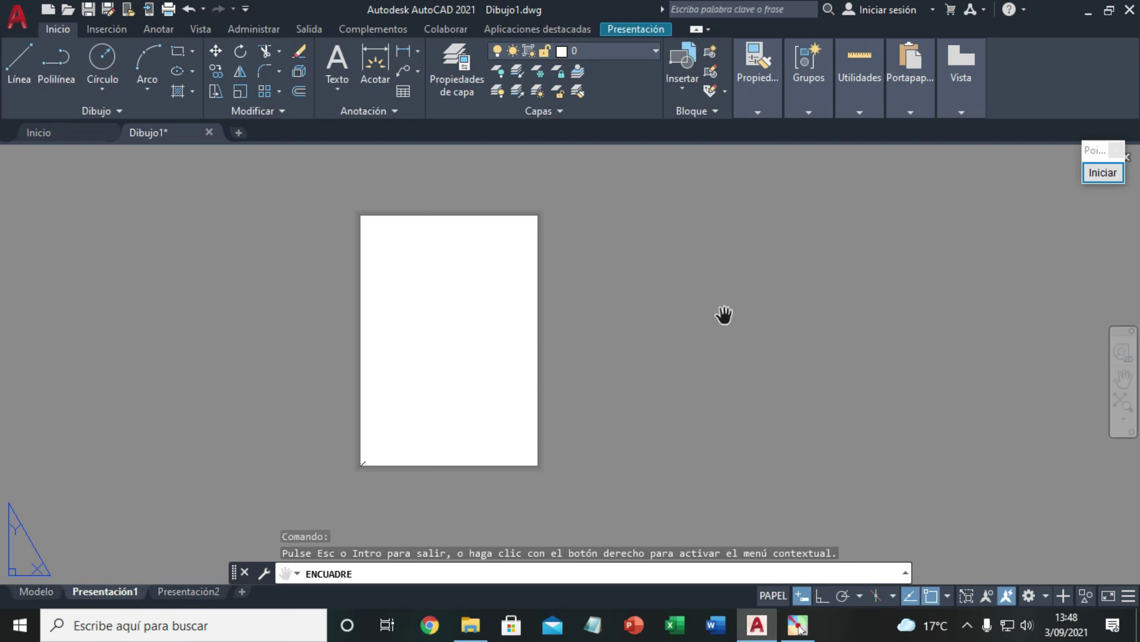
key(Escape)
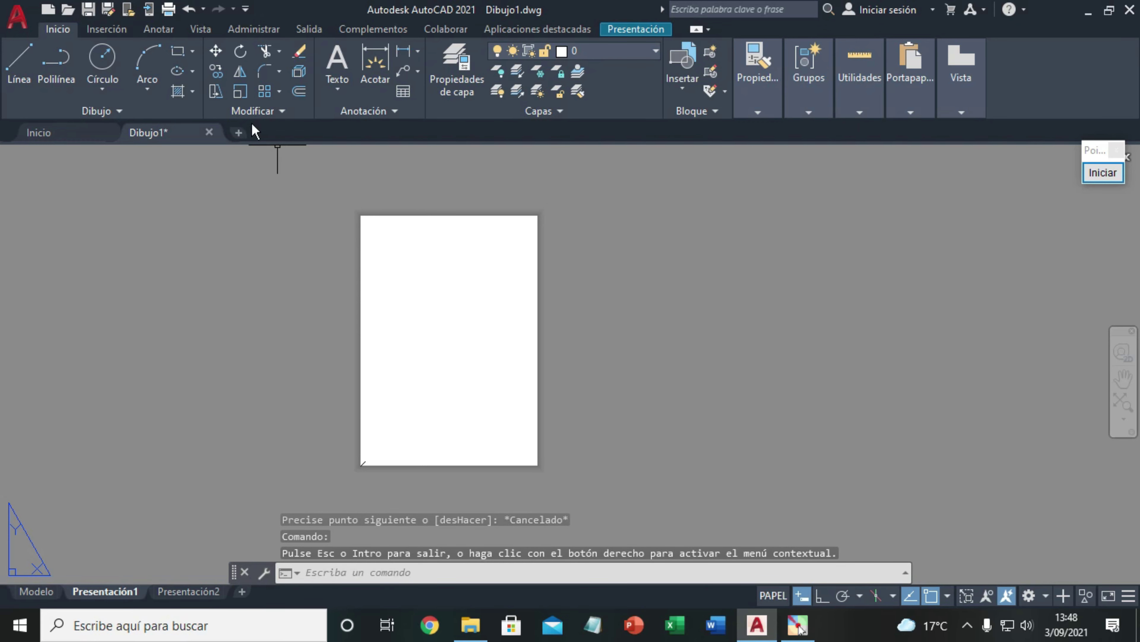
Draw a 200 × 287 rectangle starting from the end of the 5,5 segment
click(192, 53)
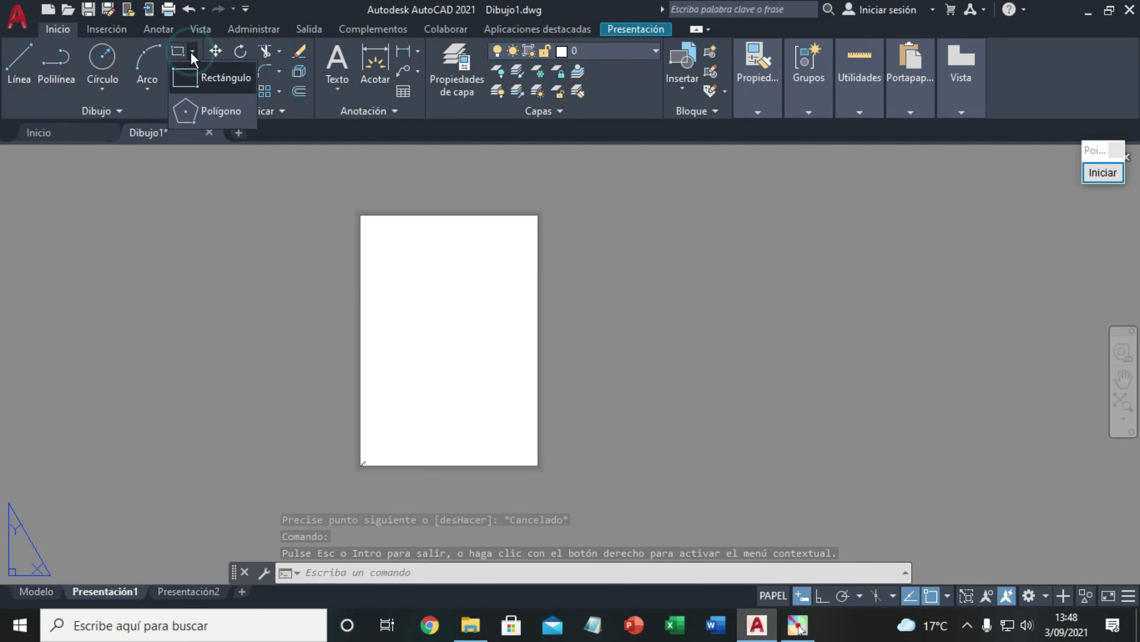
click(188, 73)
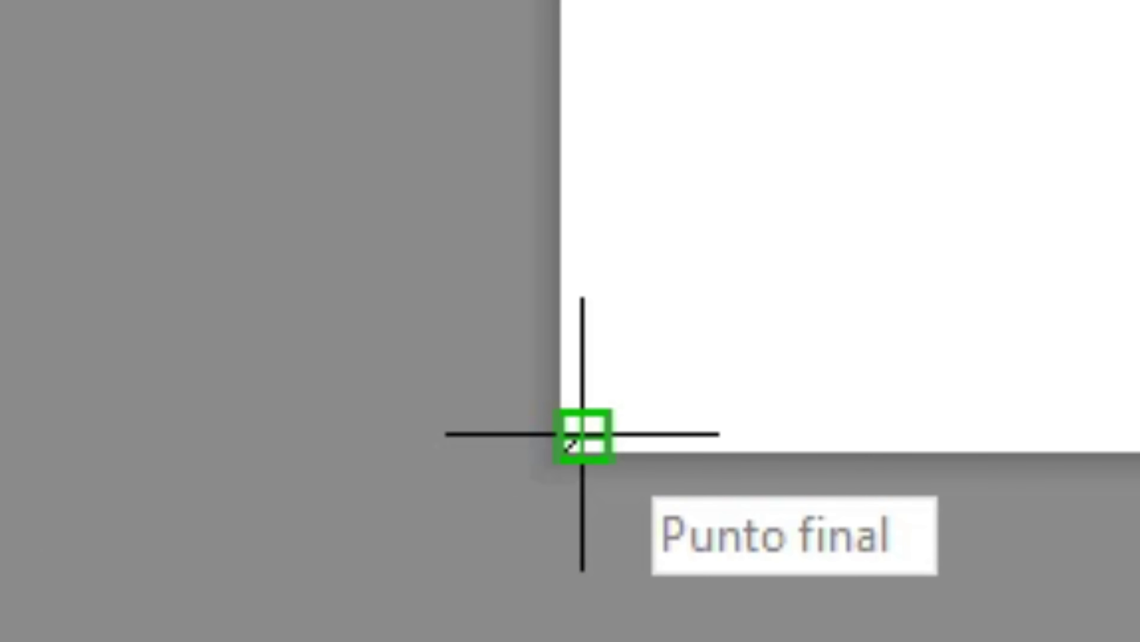
click(582, 434)
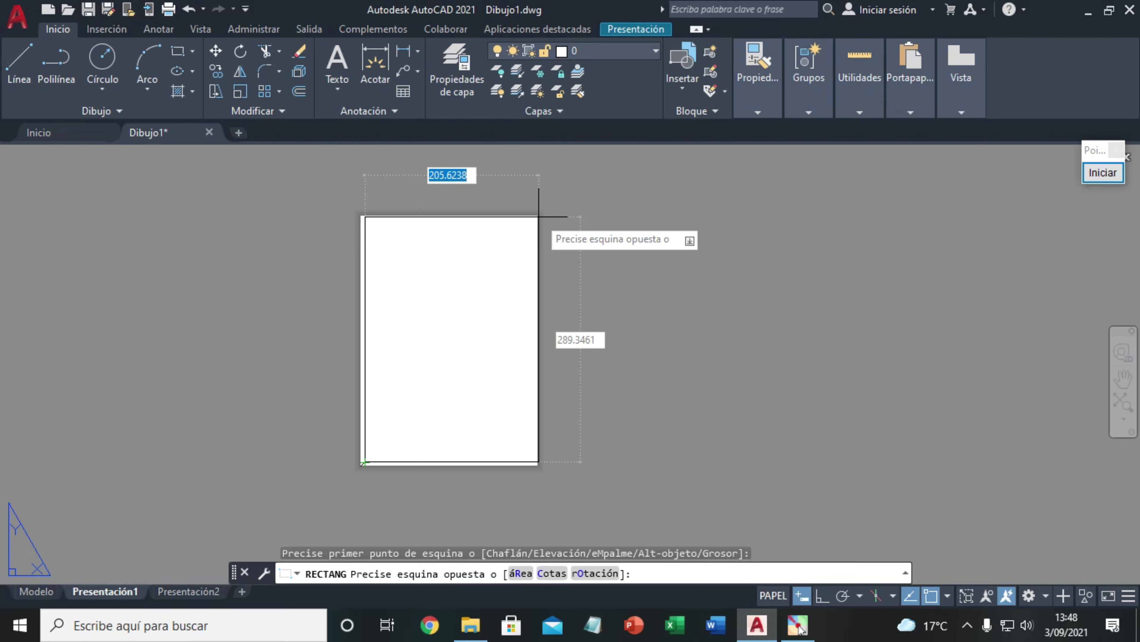
text(200)
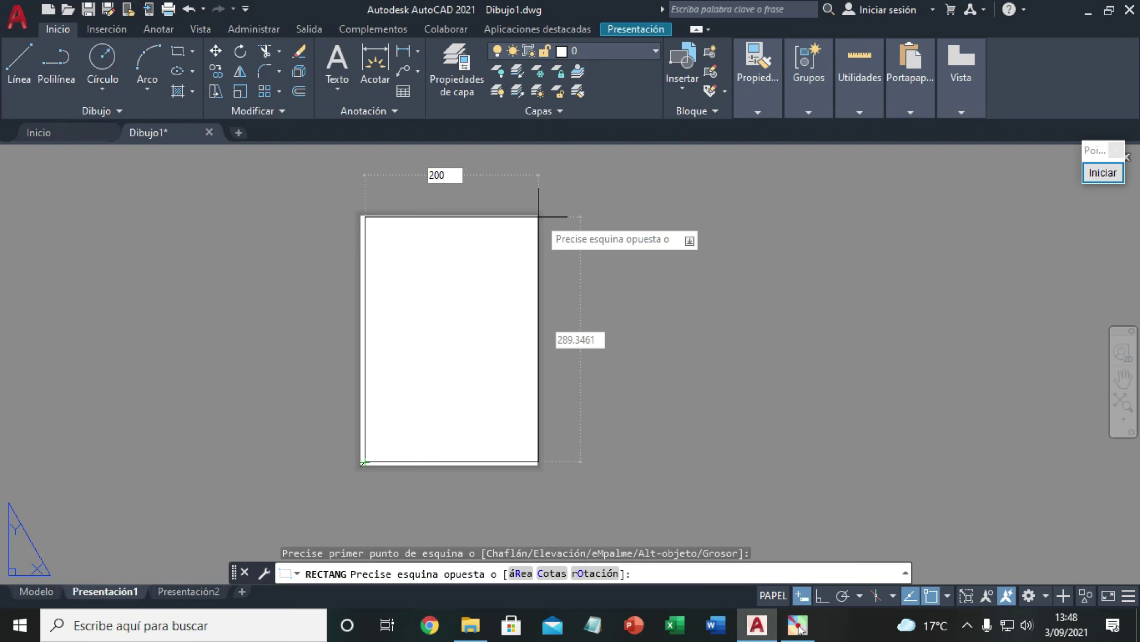
key(Tab)
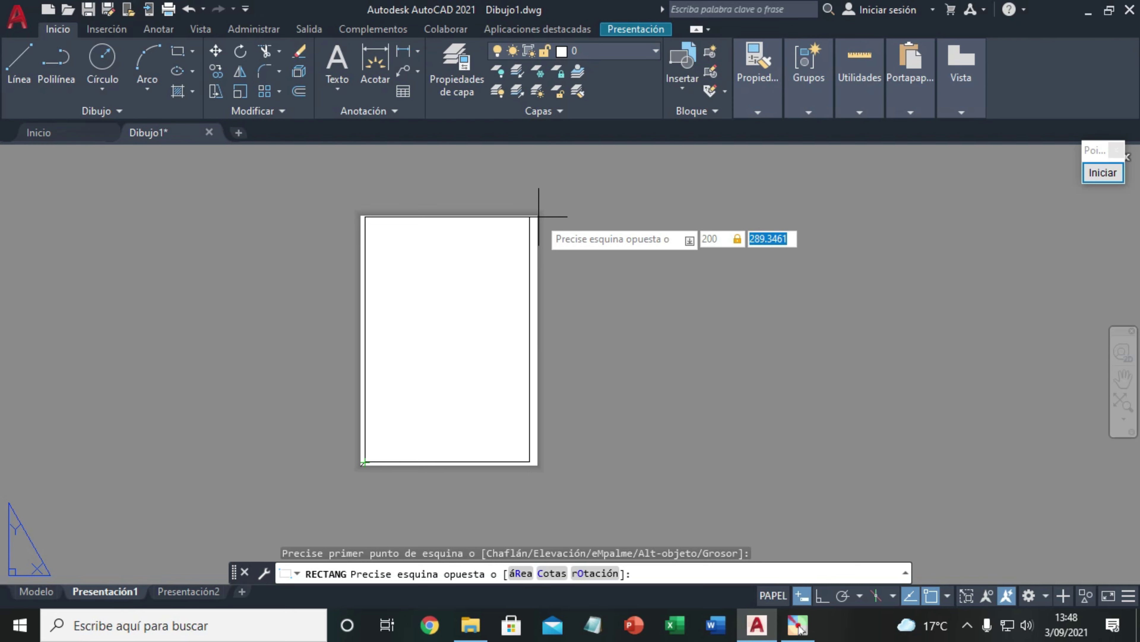
text(2)
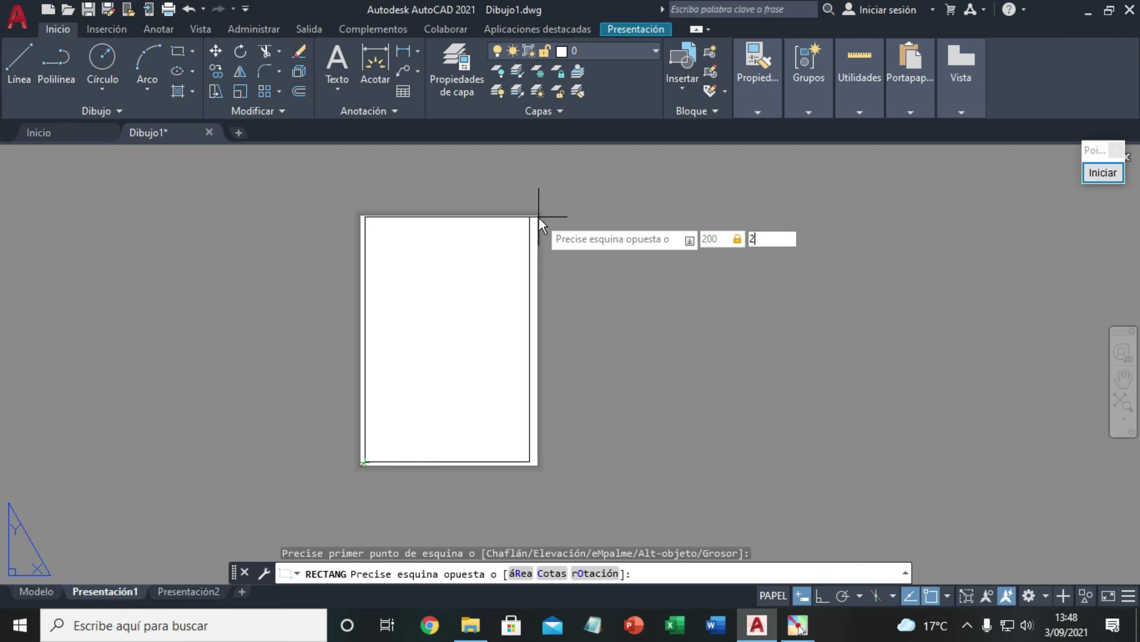
text(87)
key(Return)
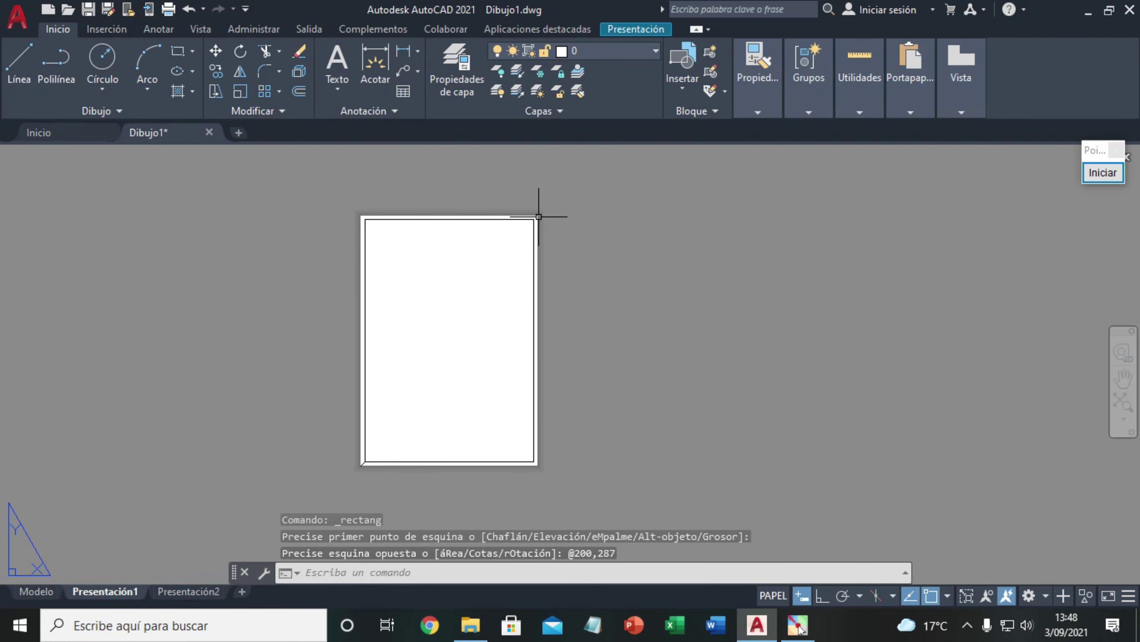
scroll(461, 421, up, 2)
scroll(403, 427, up, 2)
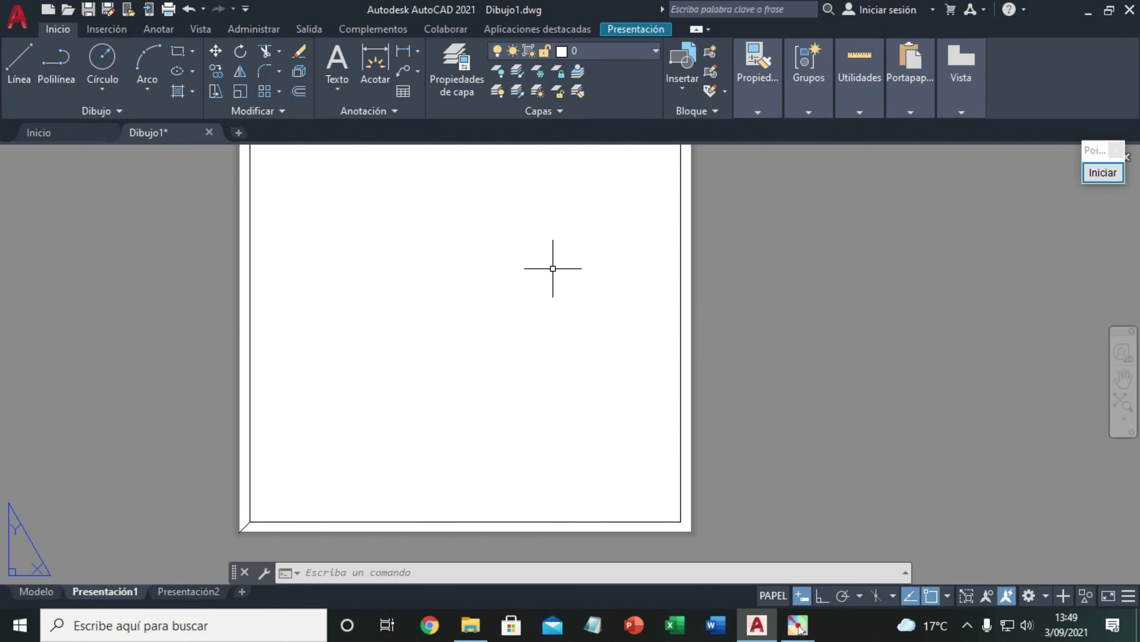
Delete the viewport at the sheet's lower-left corner and pan around to inspect the frame
click(245, 526)
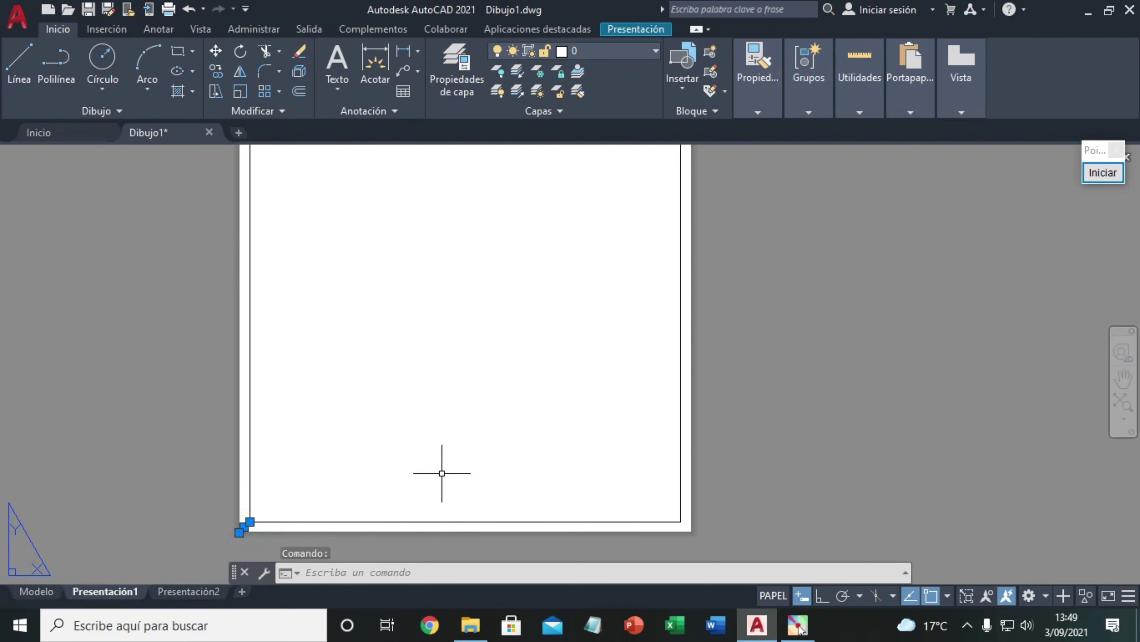
key(Delete)
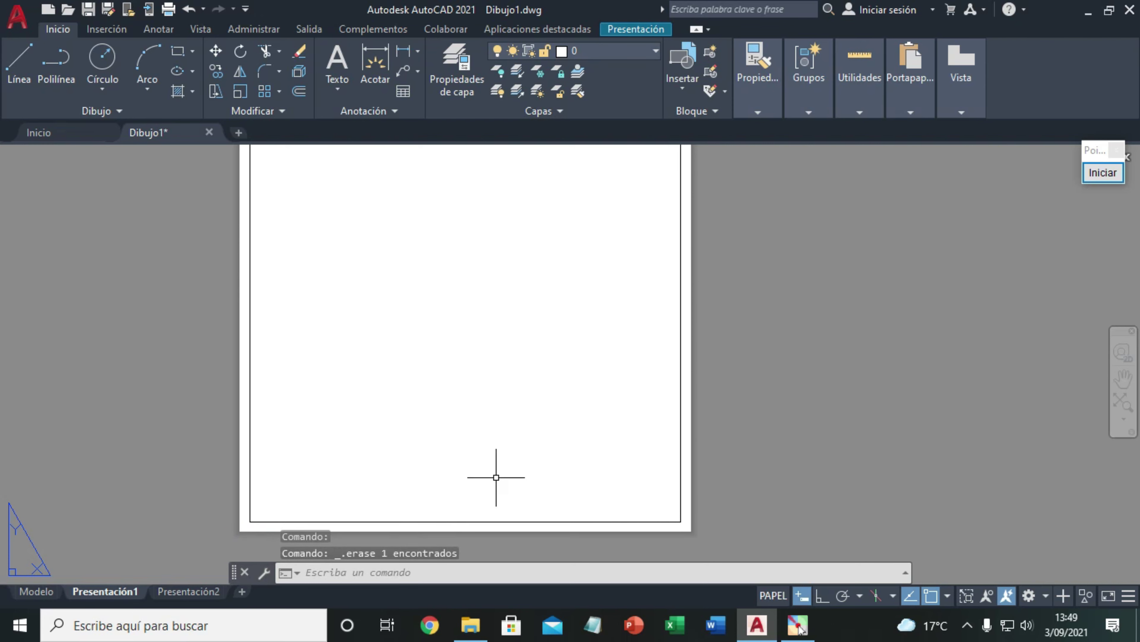
click(1124, 380)
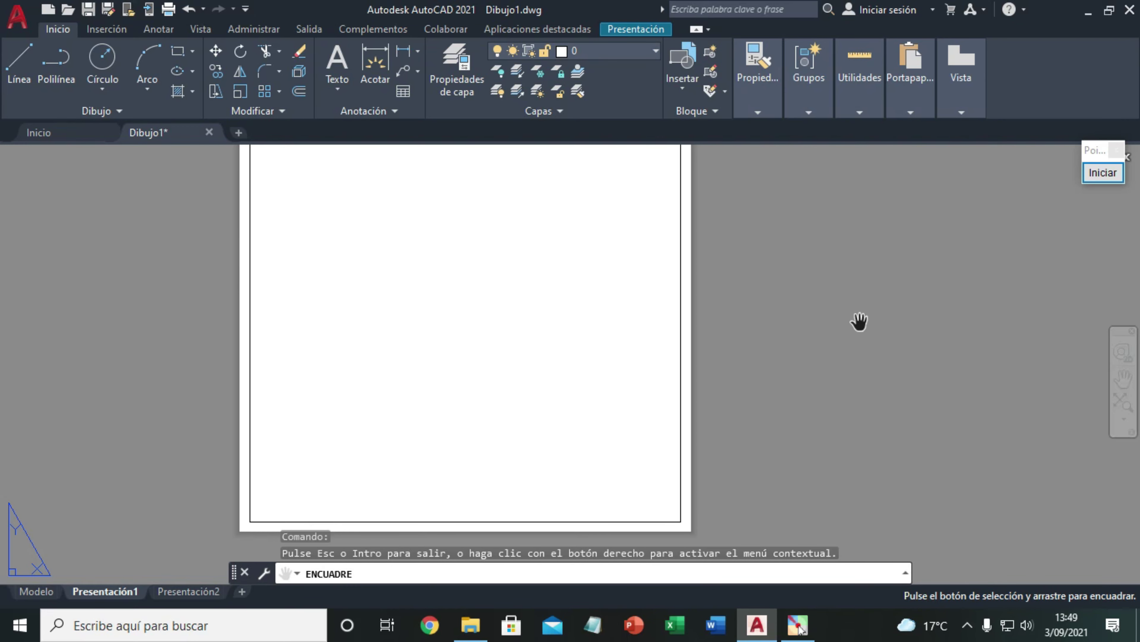
drag(501, 280, 508, 292)
mouse_move(421, 312)
mouse_down()
mouse_move(441, 364)
mouse_move(449, 288)
mouse_up()
drag(430, 375, 406, 300)
mouse_move(412, 408)
mouse_down()
mouse_move(430, 410)
mouse_move(454, 376)
mouse_move(542, 420)
mouse_up()
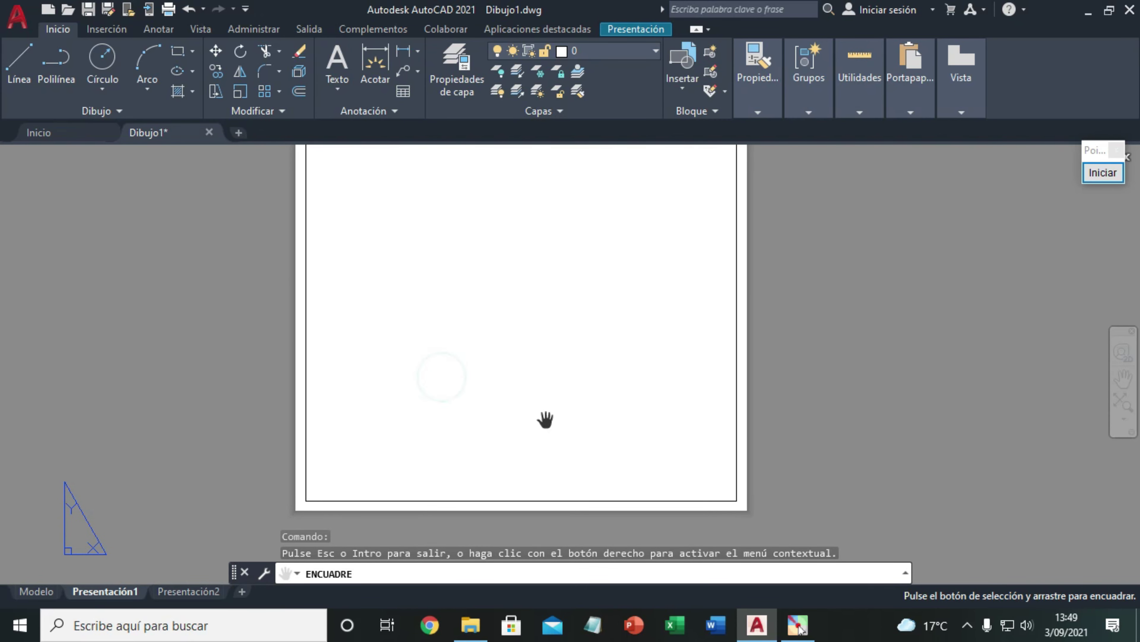
drag(537, 365, 536, 375)
drag(535, 321, 562, 364)
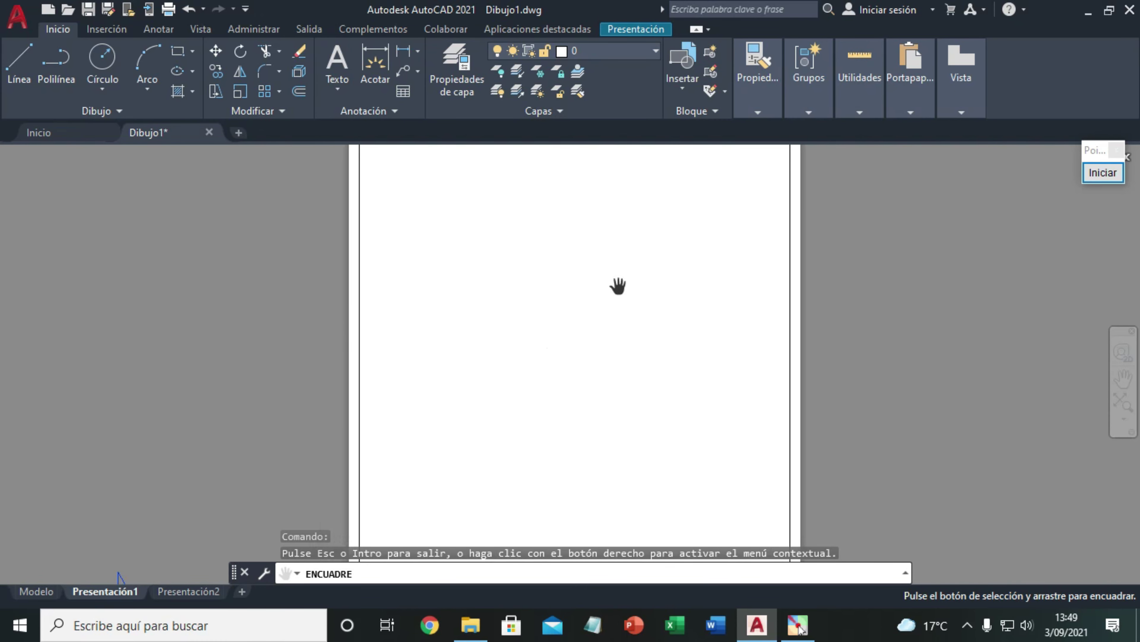
drag(616, 286, 557, 412)
mouse_move(505, 276)
mouse_down()
mouse_move(438, 377)
mouse_move(448, 301)
mouse_up()
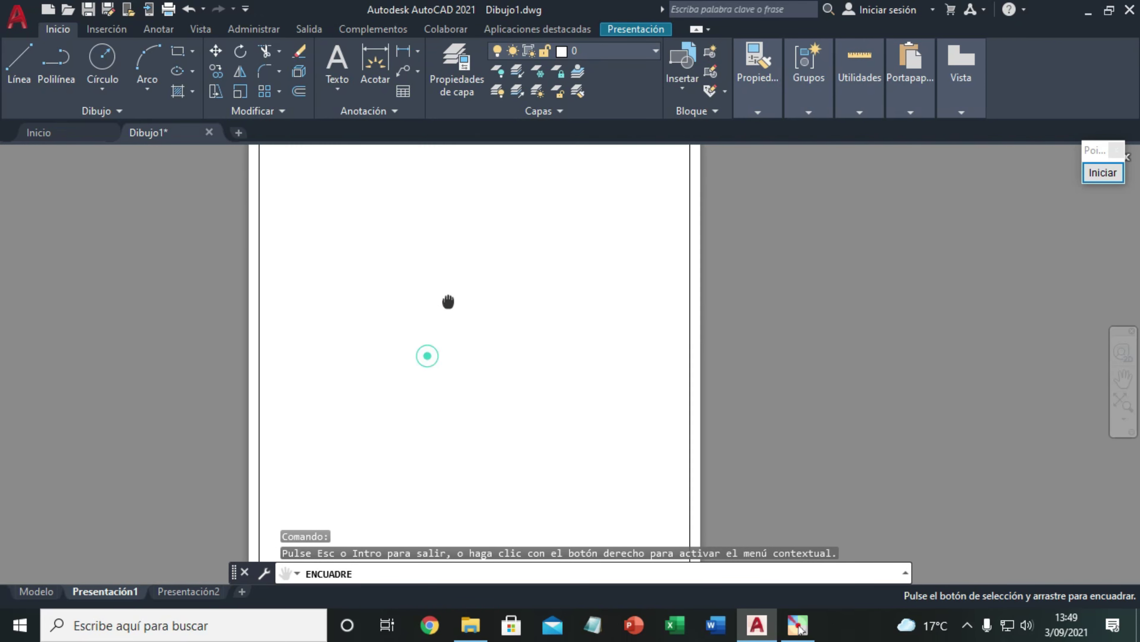
drag(437, 350, 449, 343)
drag(463, 393, 466, 329)
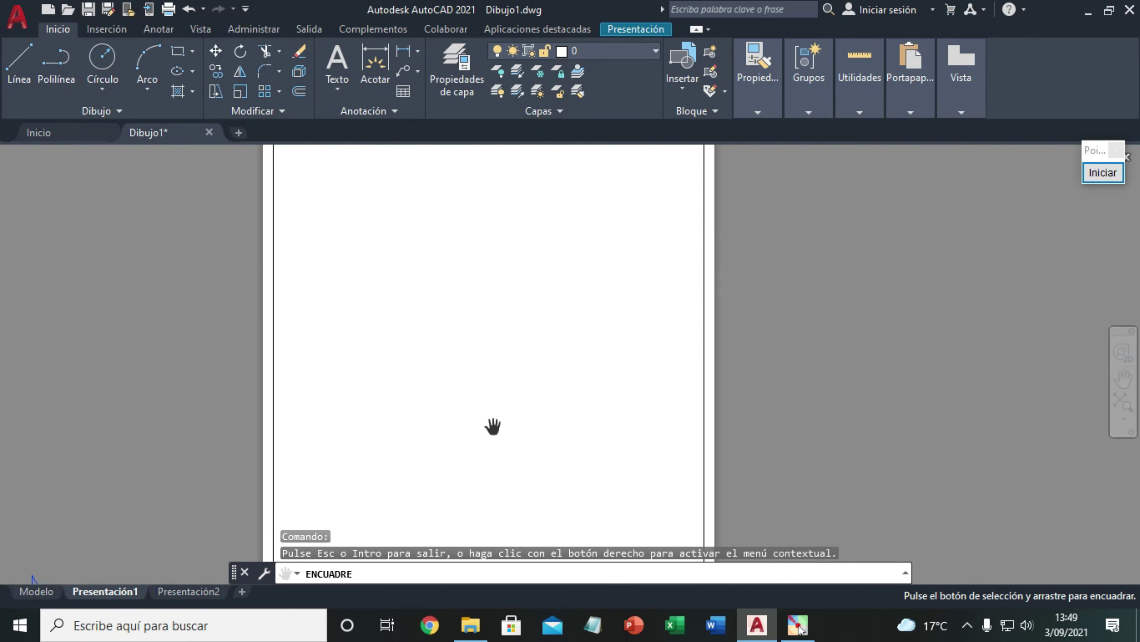
drag(494, 427, 489, 354)
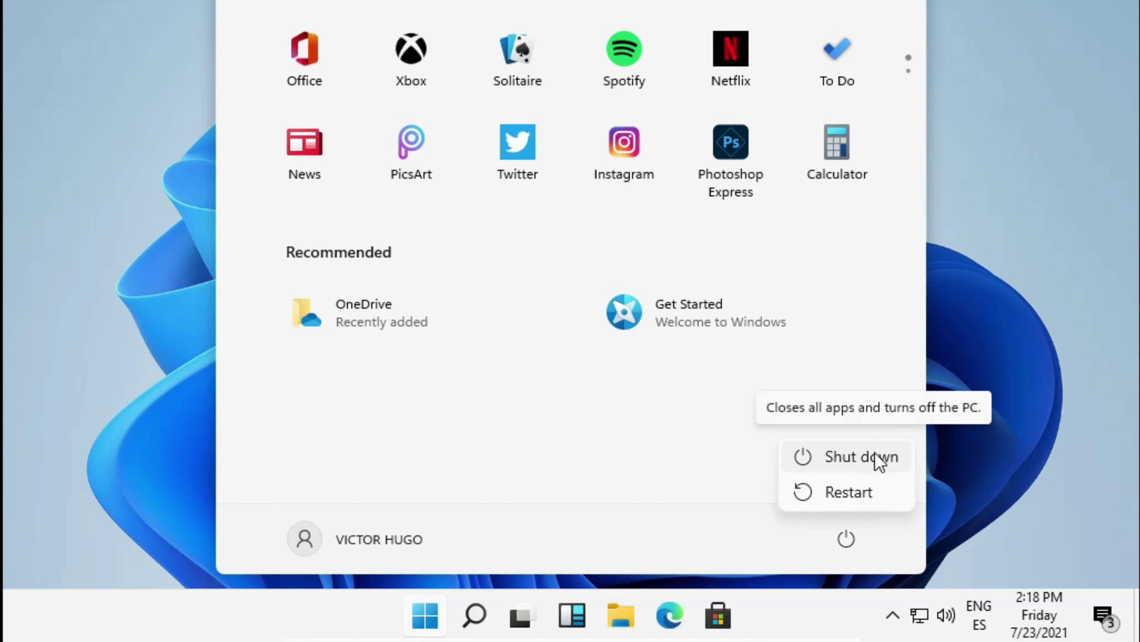
Shut down Windows from the Start menu's power options
click(877, 456)
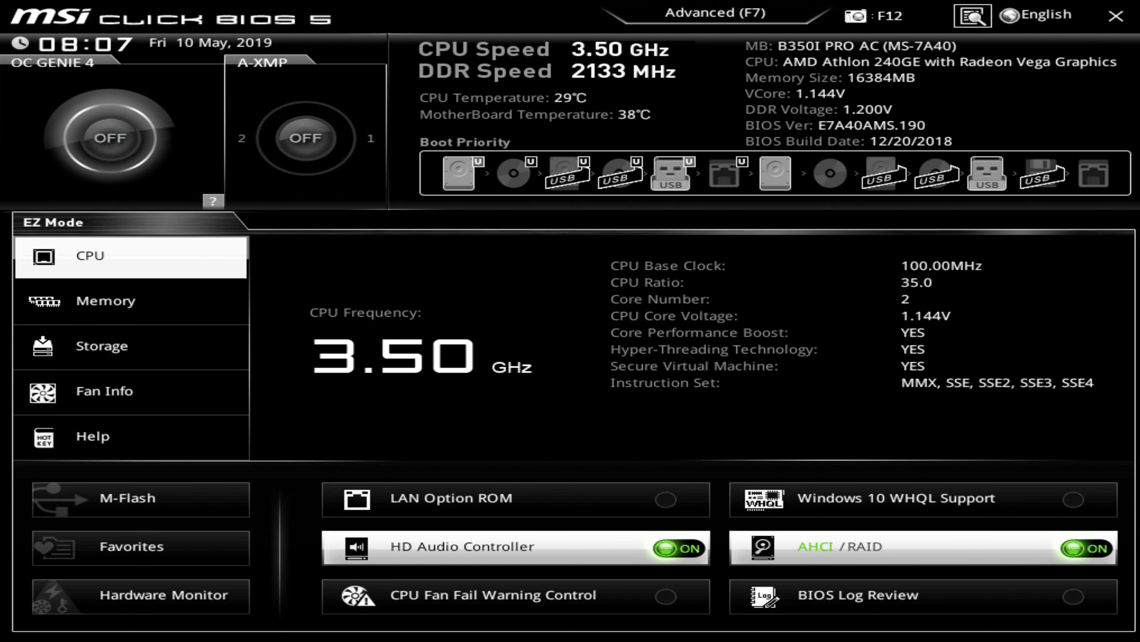